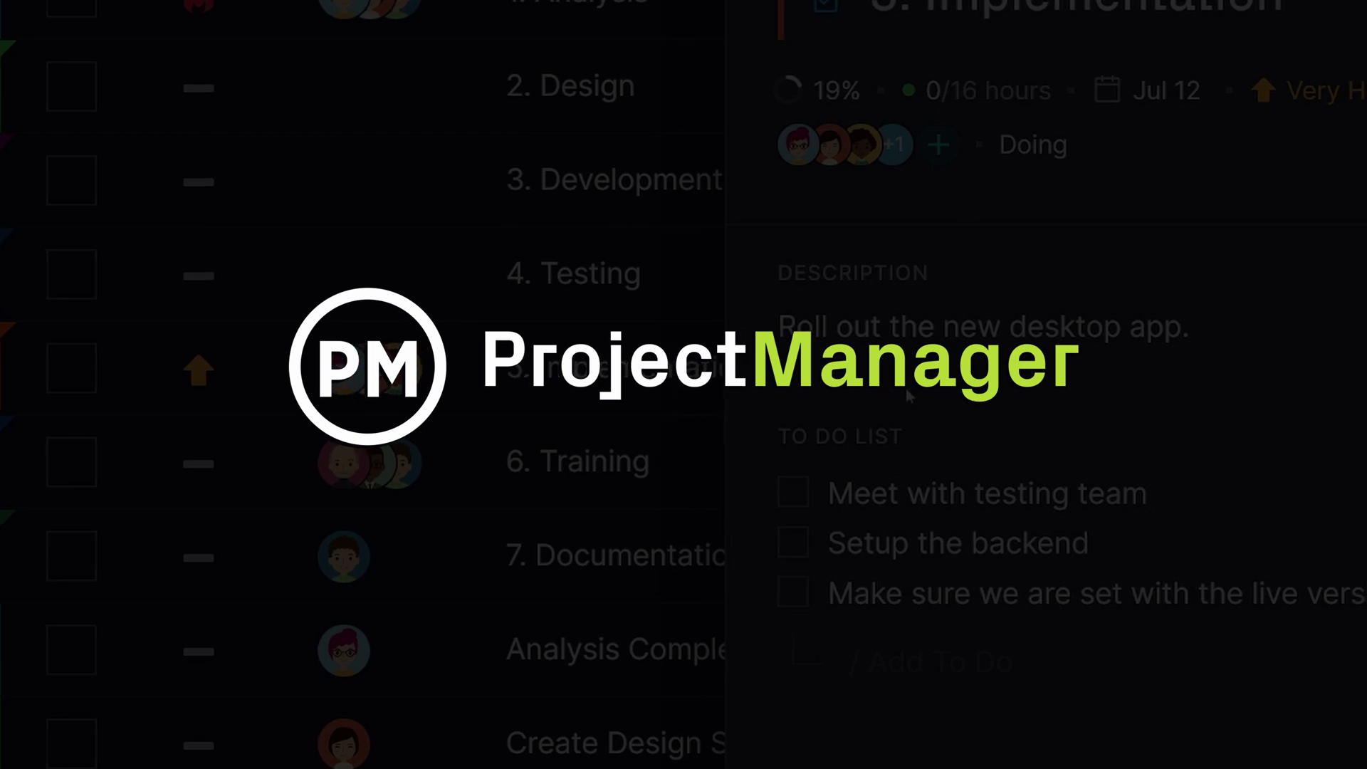
Mark the 'Meet with testing team' to-do as done.
left_click(741, 493)
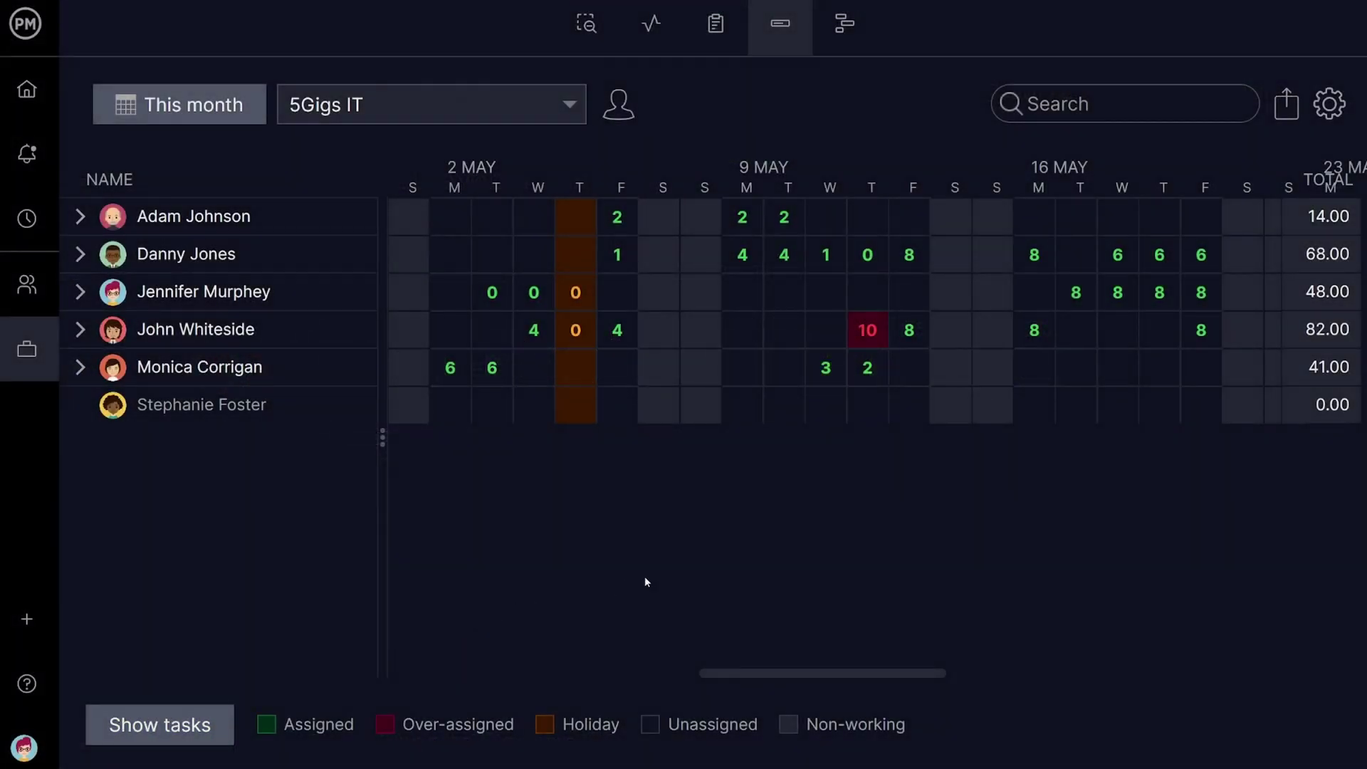
Share the over-assigned 10-hour Deploy Test Environment work with a second team member and save.
left_click(867, 330)
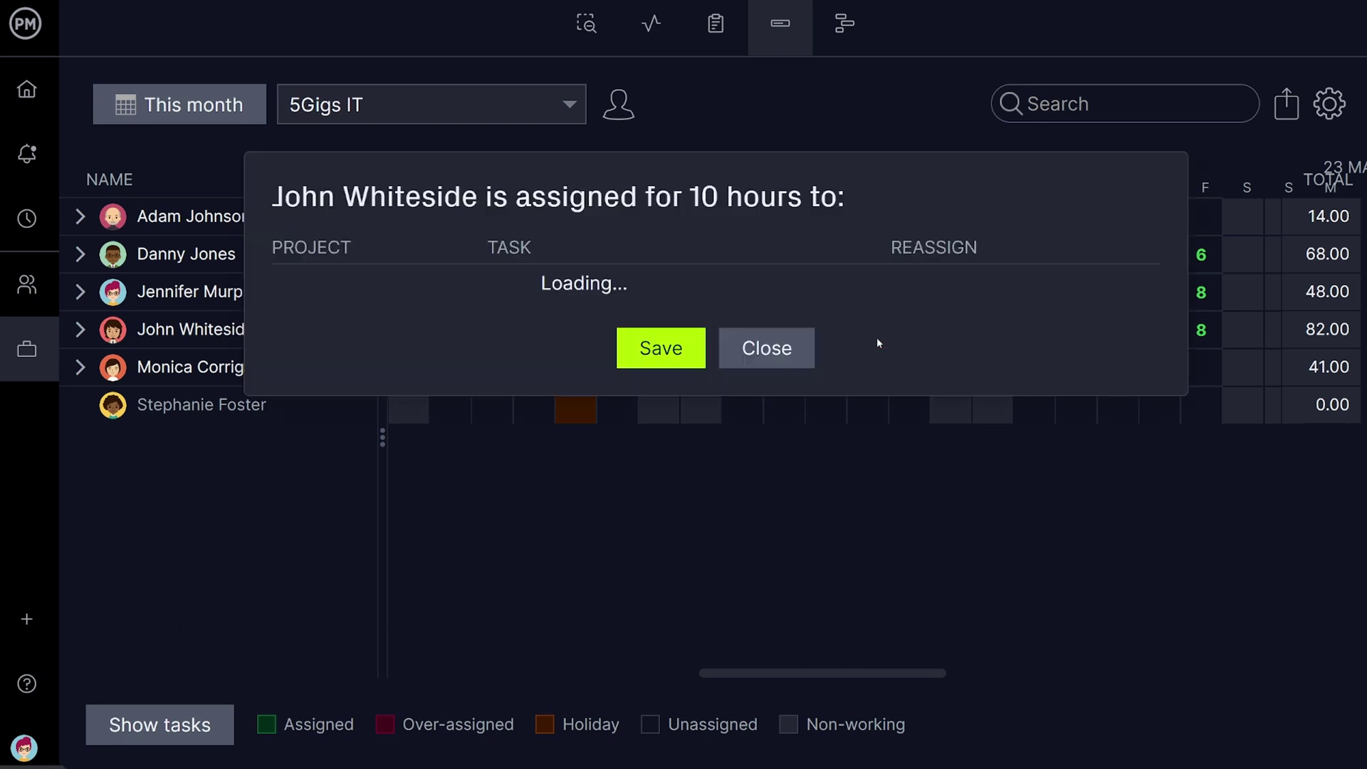
left_click(1026, 311)
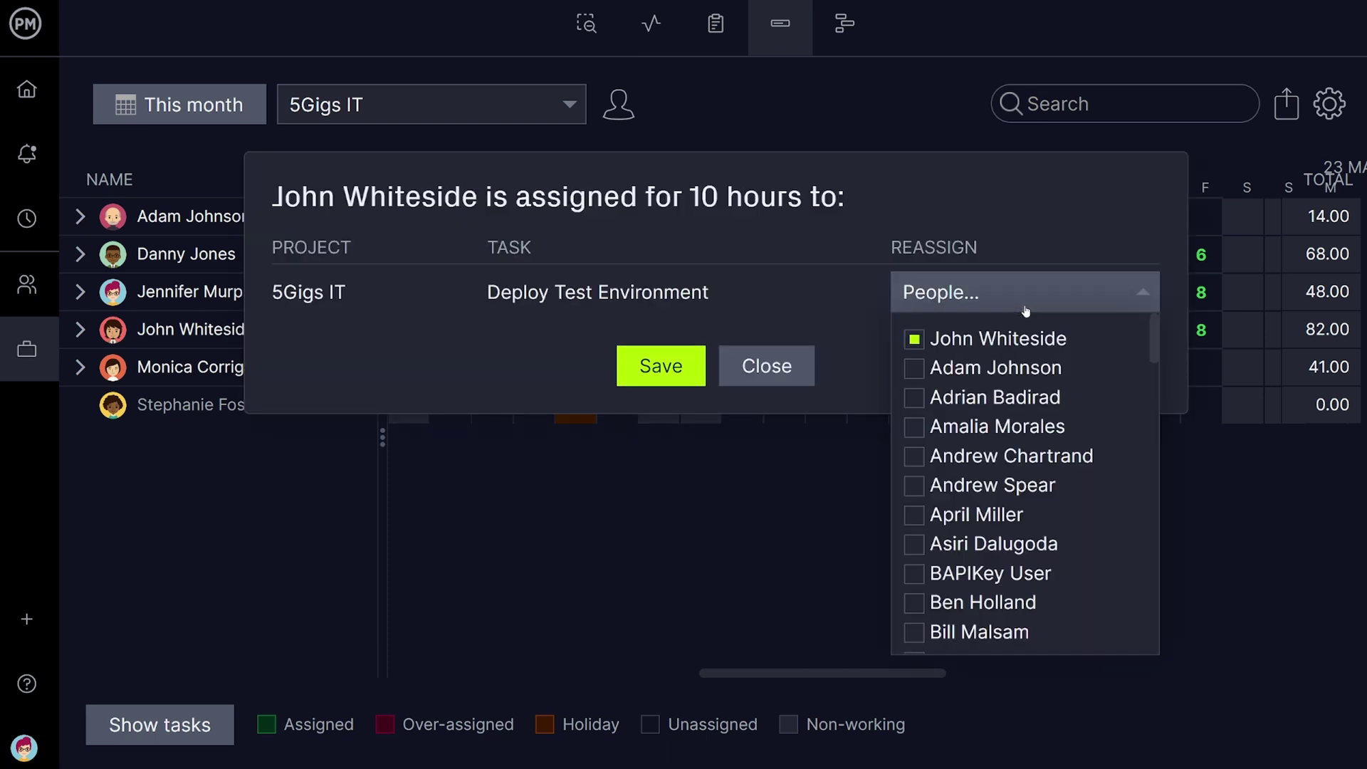
left_click(1007, 369)
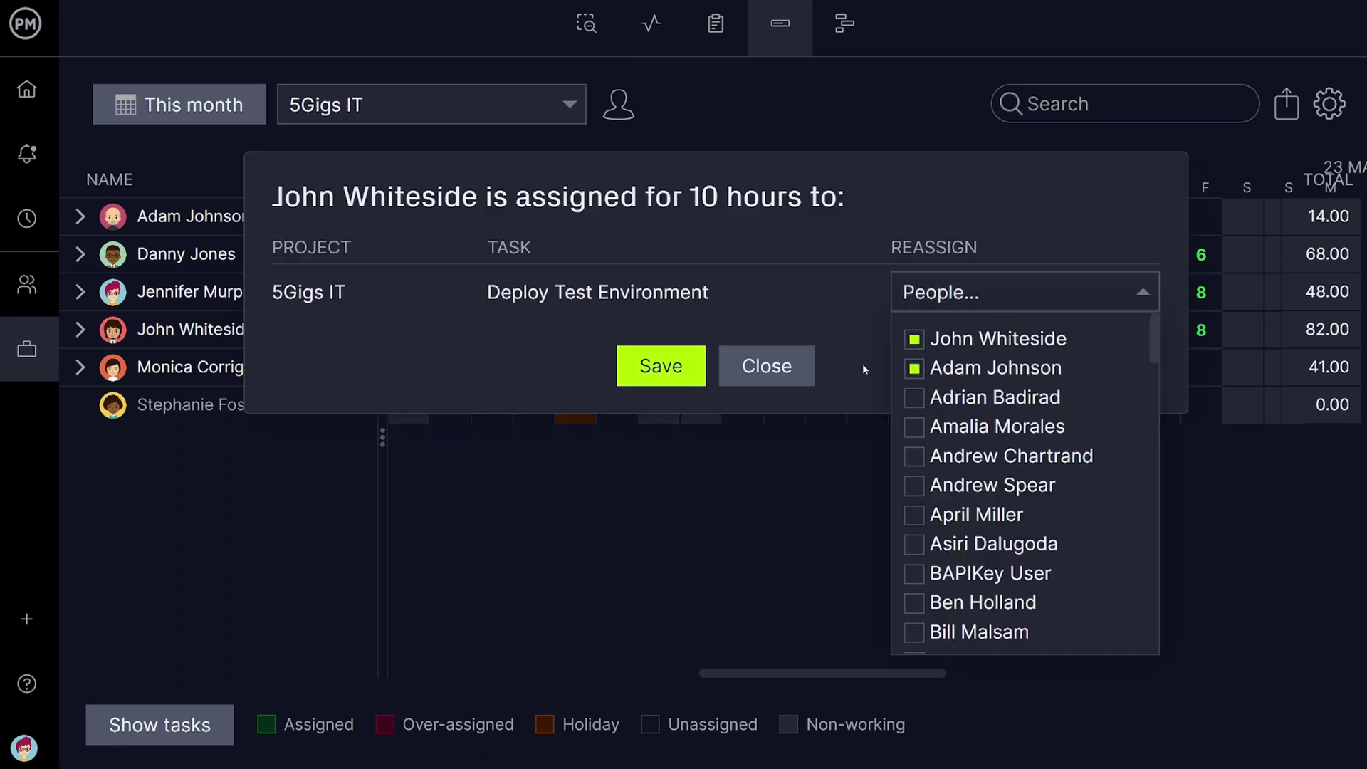
left_click(690, 366)
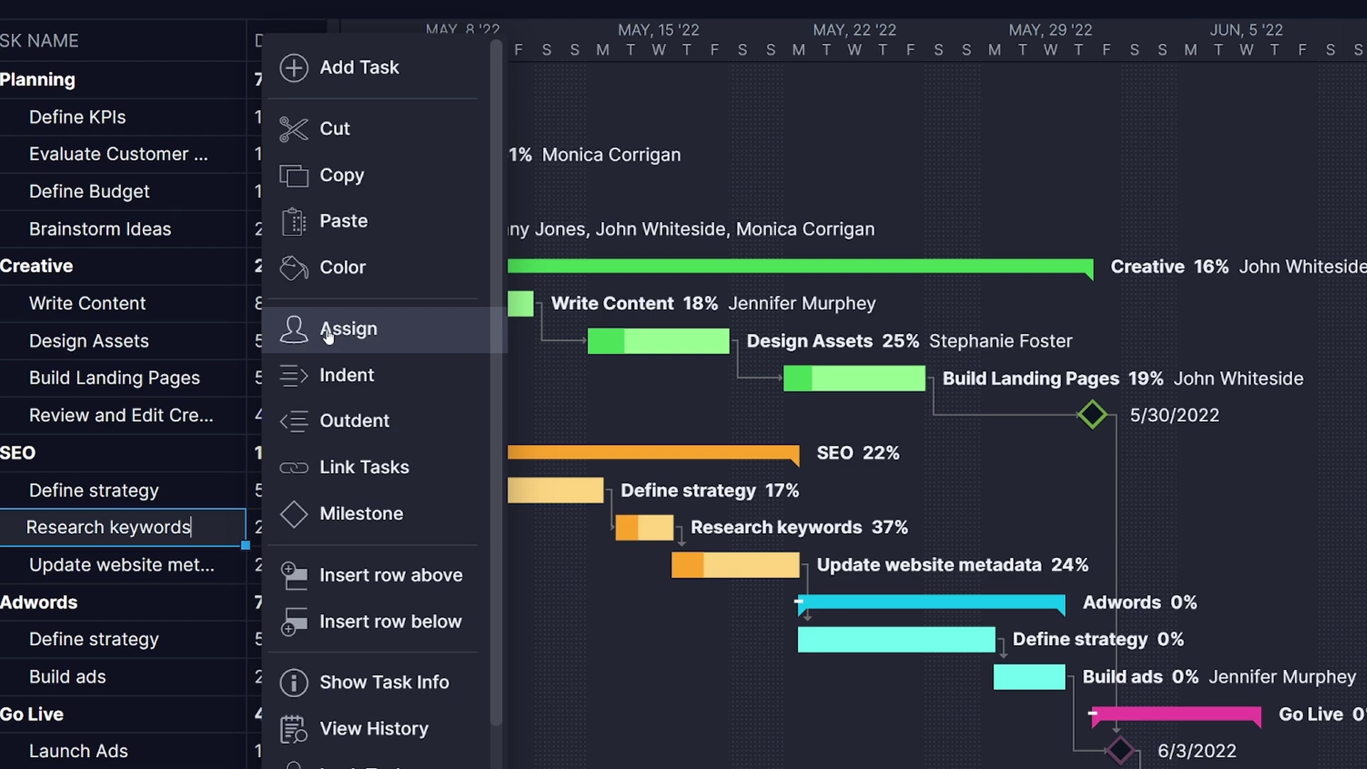
Assign the team member with 16 free hours to Research keywords for 8 hours.
left_click(327, 331)
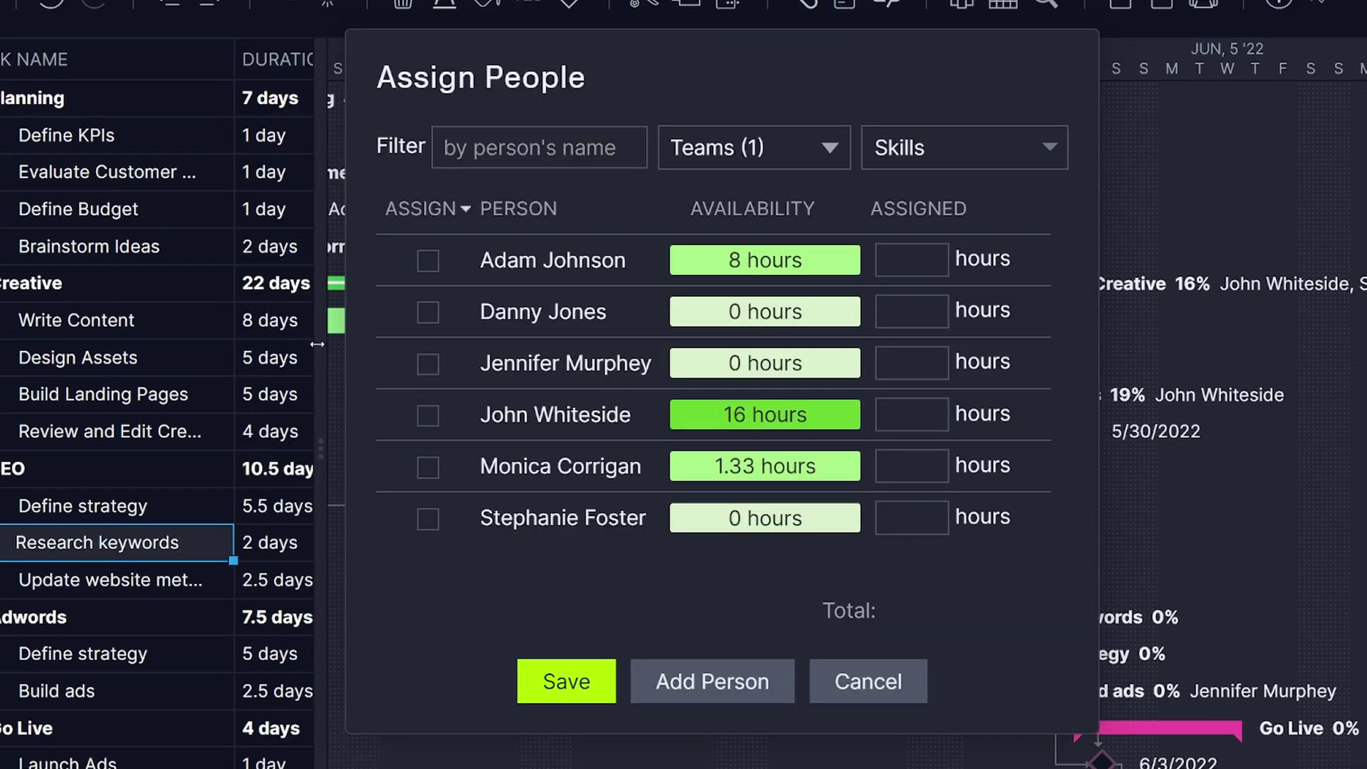
left_click(428, 415)
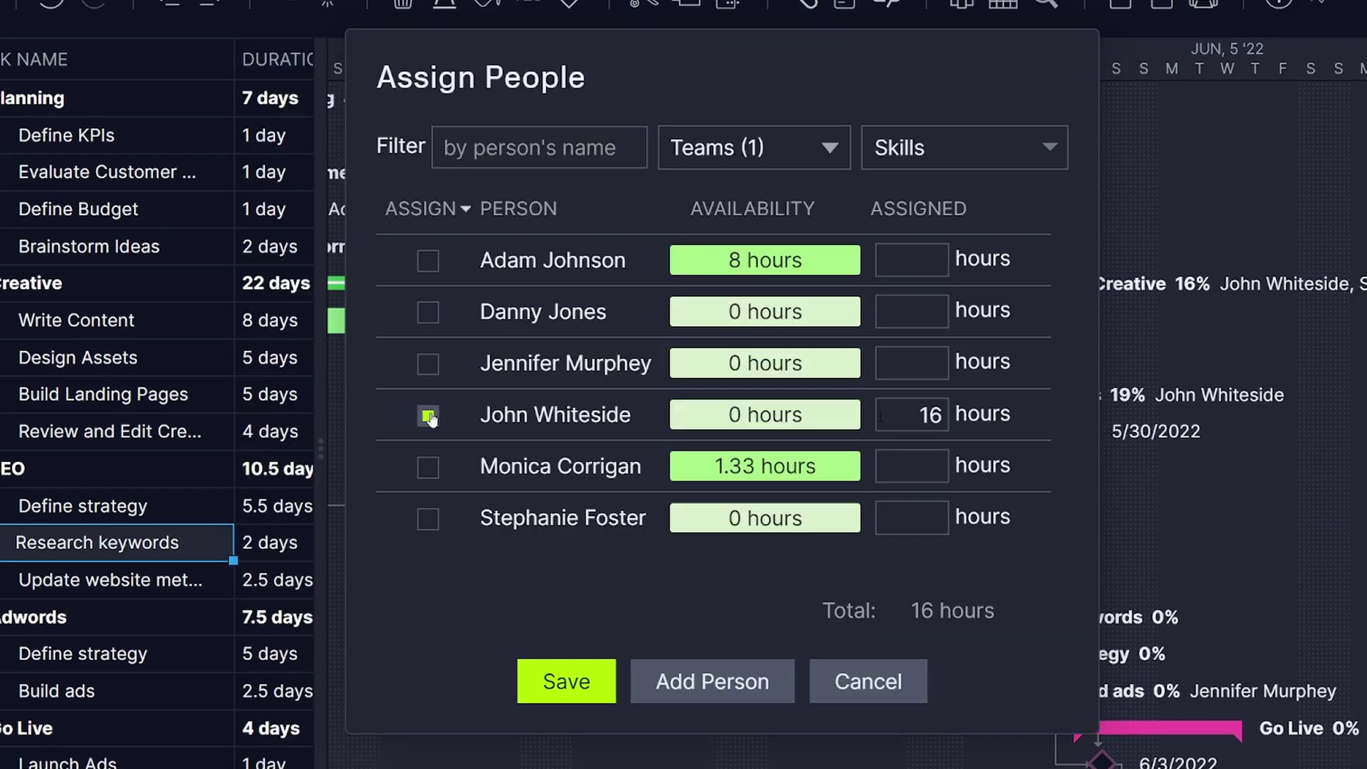
type("8")
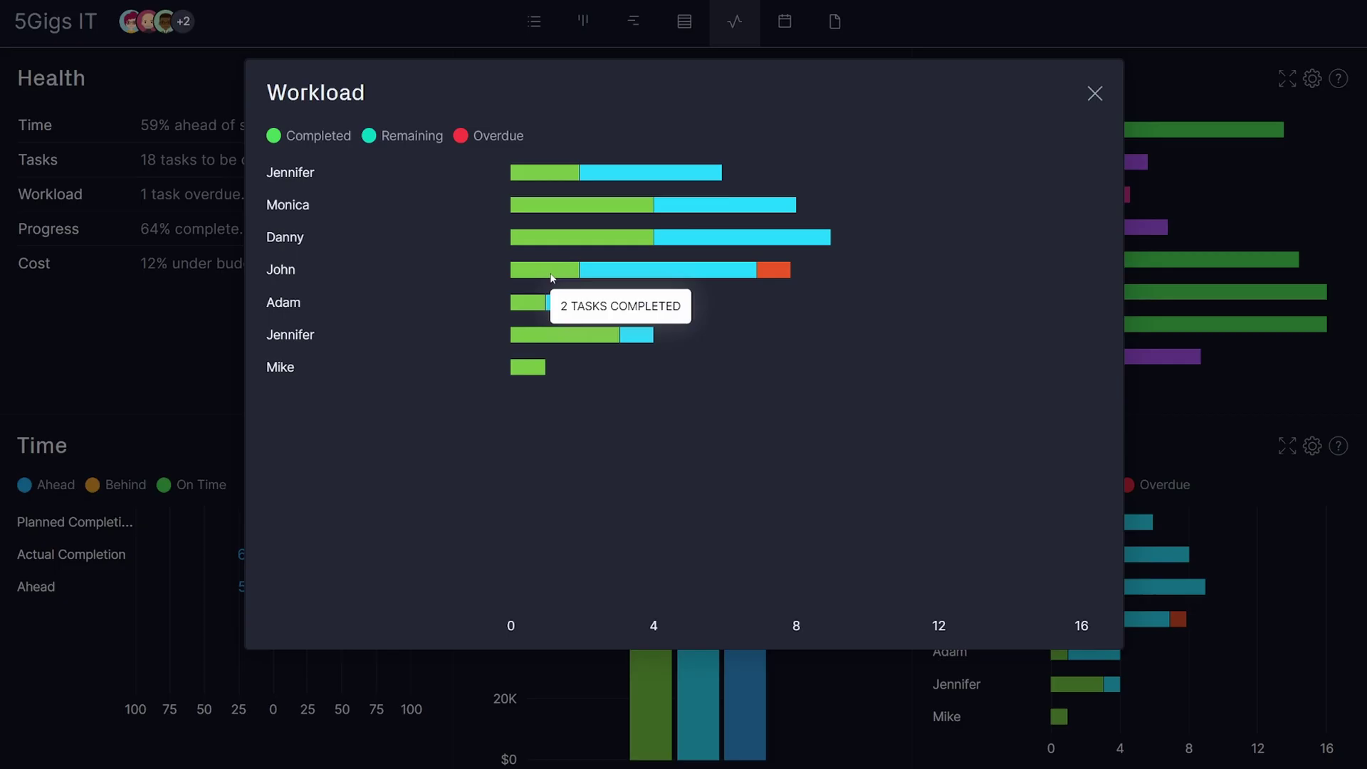
mouse_move(694, 280)
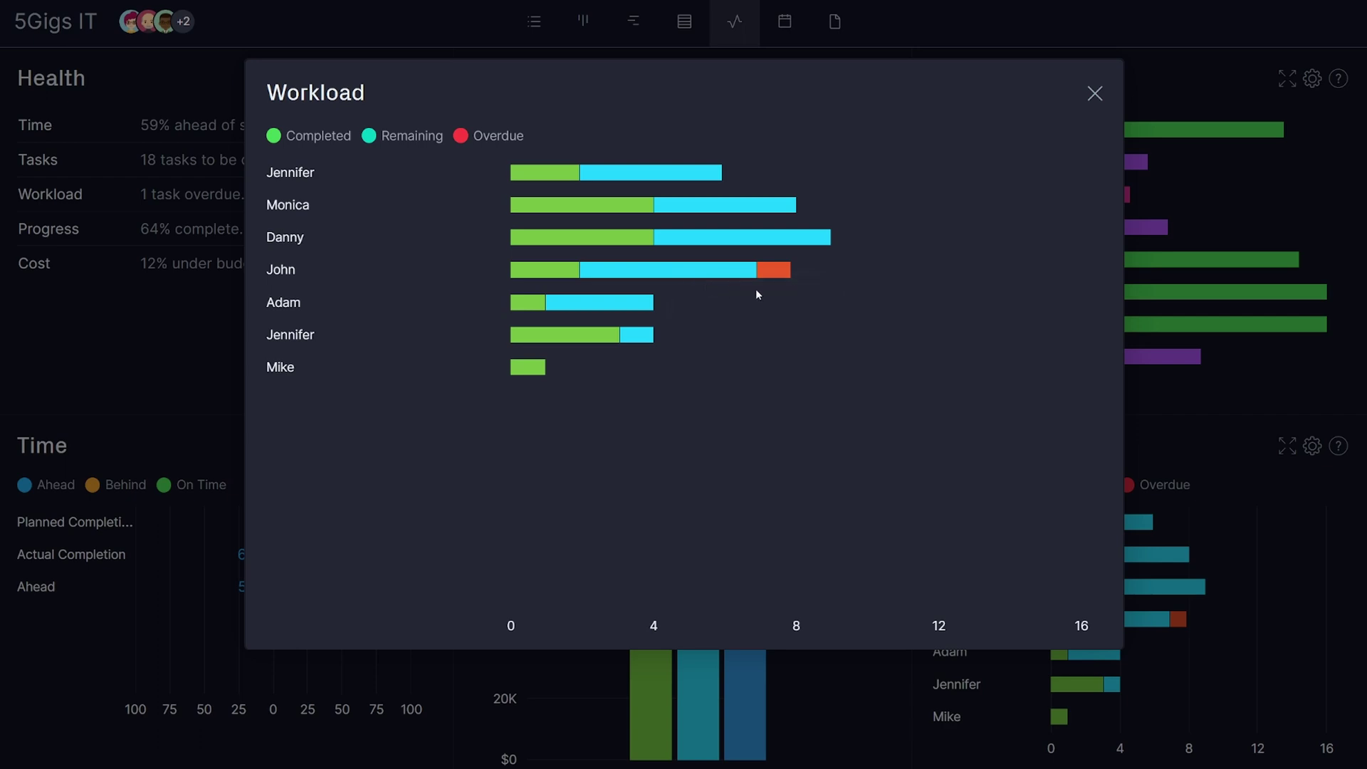
mouse_move(783, 281)
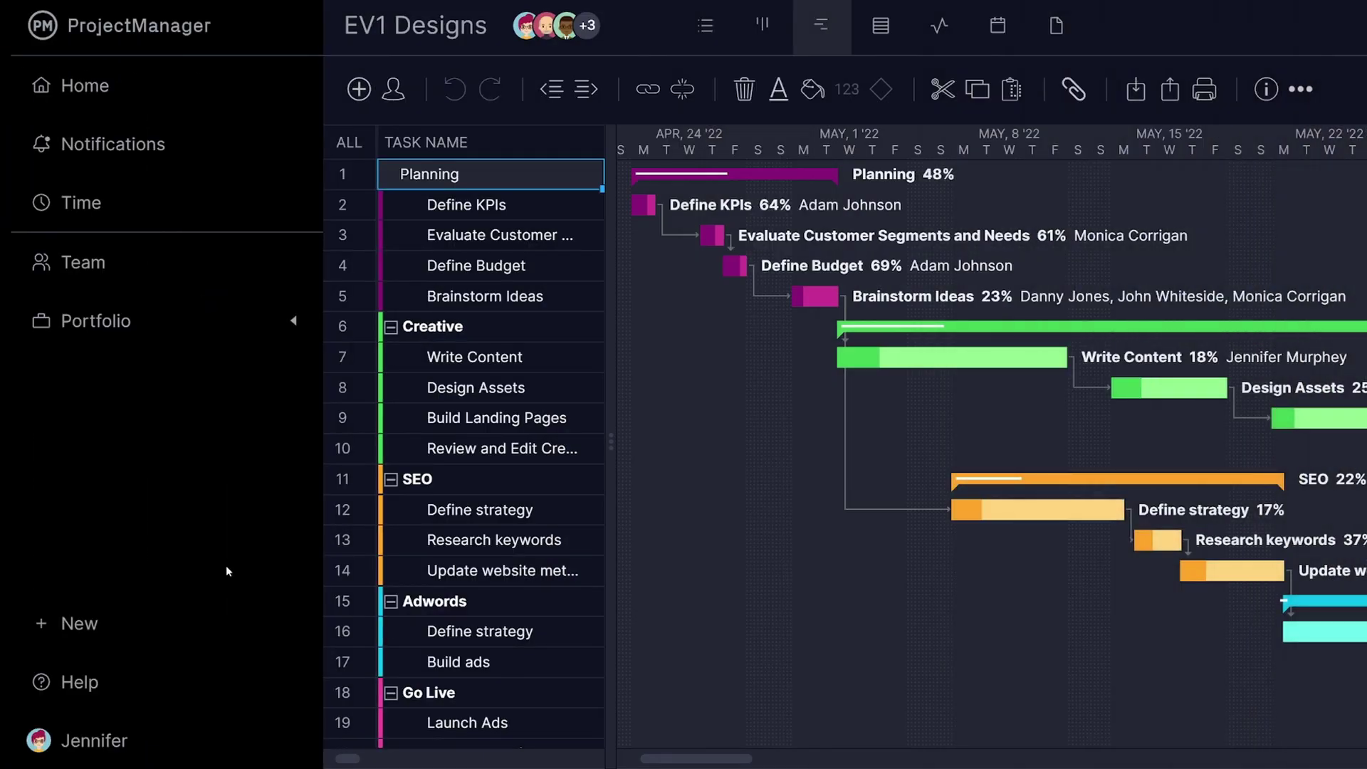
Open the Holidays settings from the profile account menu.
left_click(214, 745)
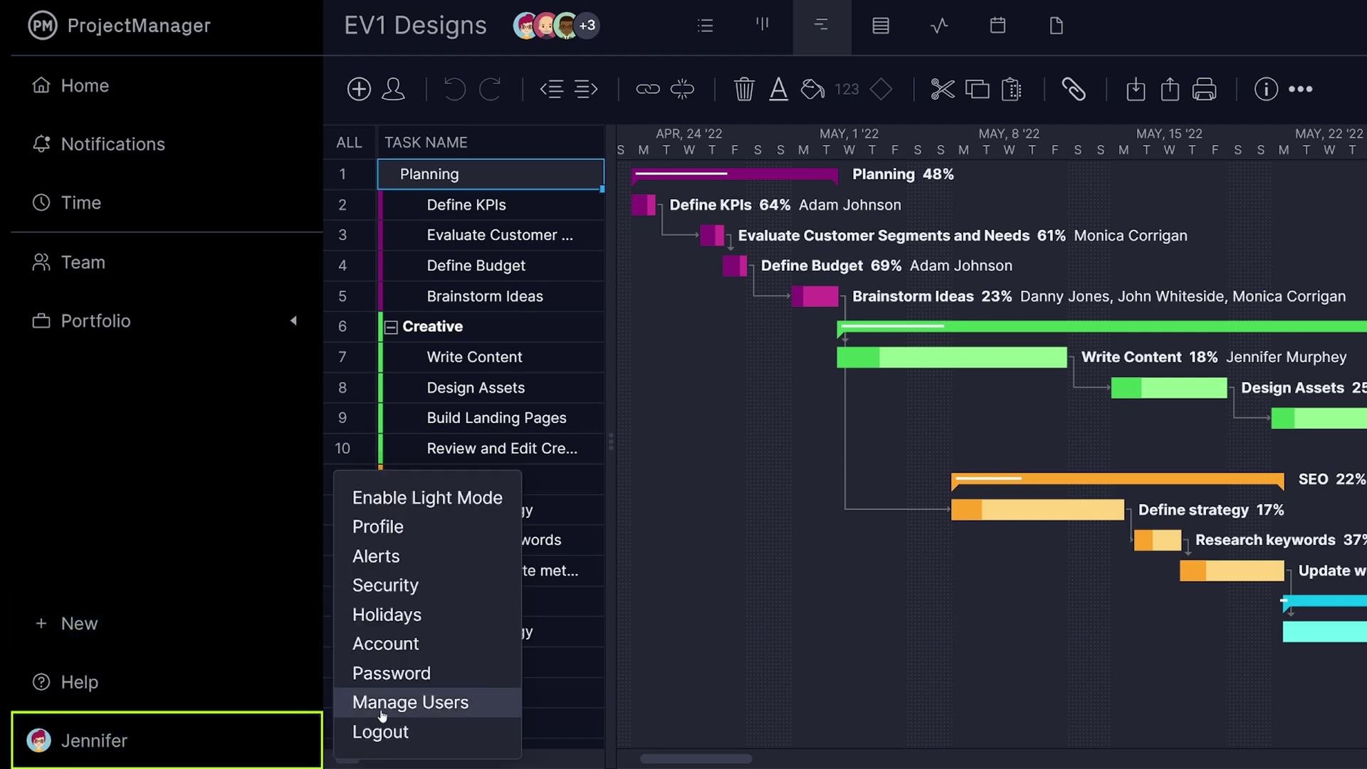
left_click(397, 614)
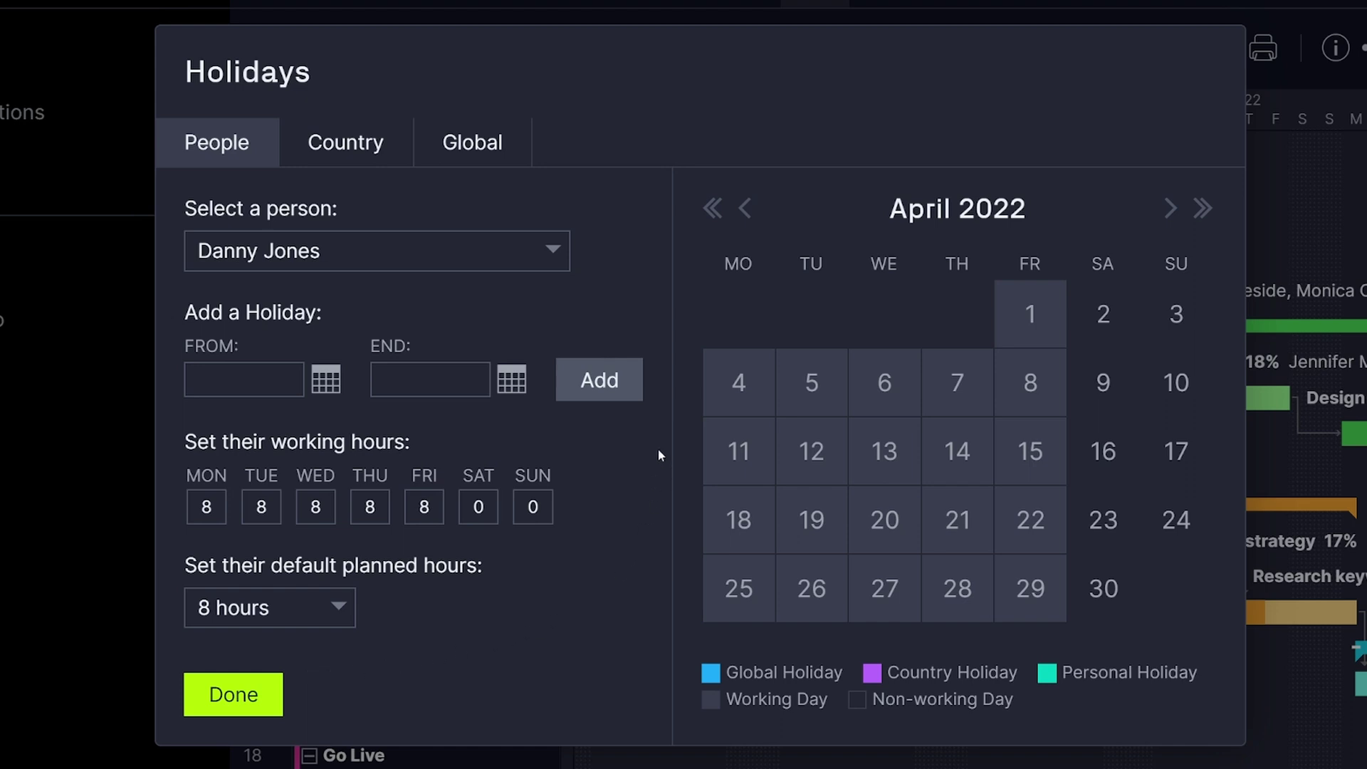
Save 29 April 2022 as a personal holiday for the selected team member.
left_click(553, 251)
scroll(451, 394, "up", 5)
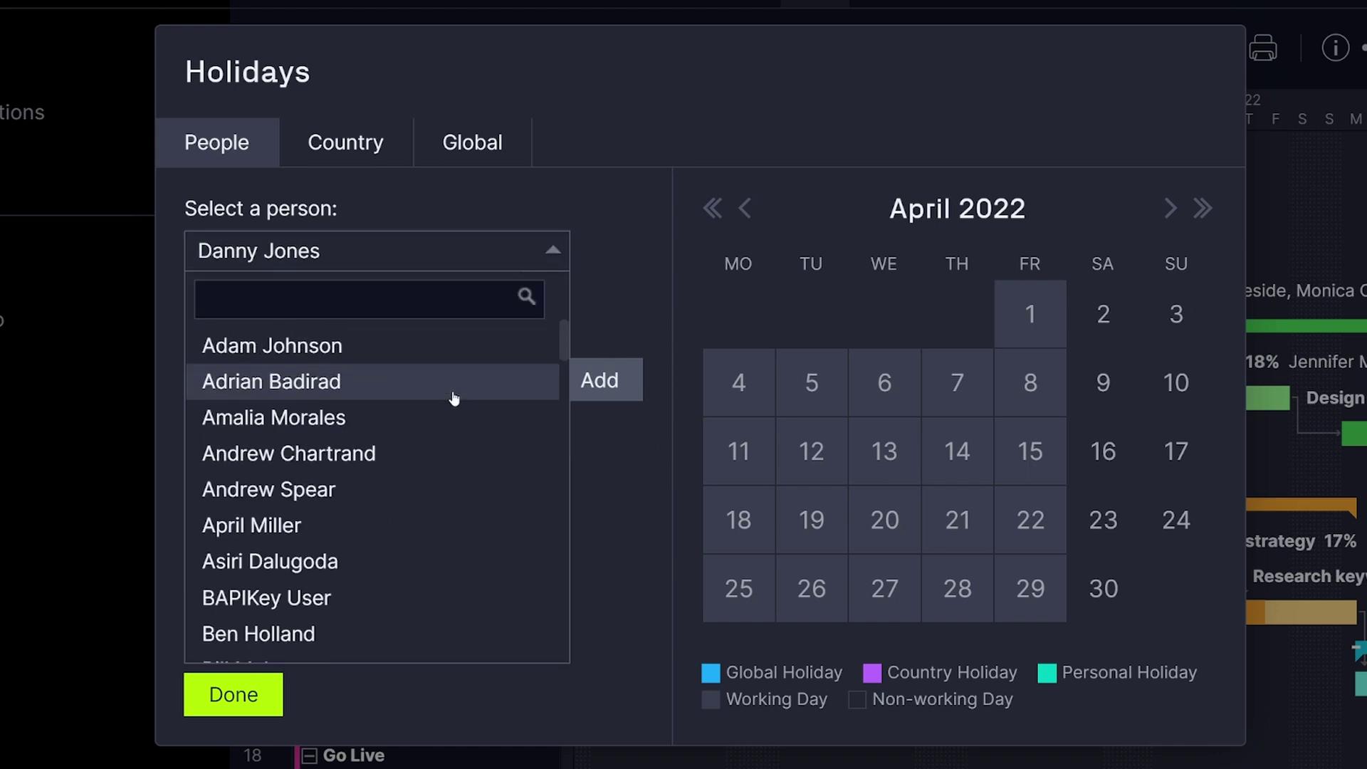
left_click(369, 347)
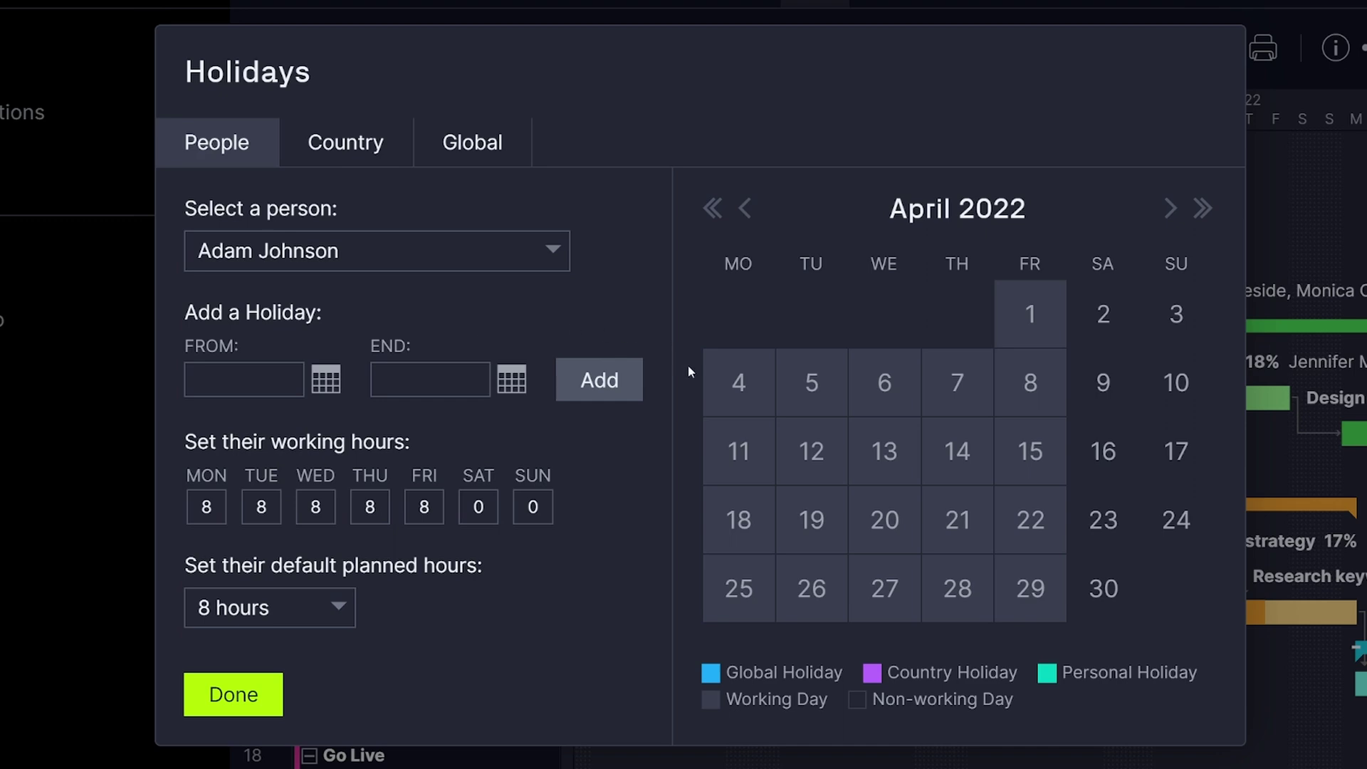
left_click(1029, 588)
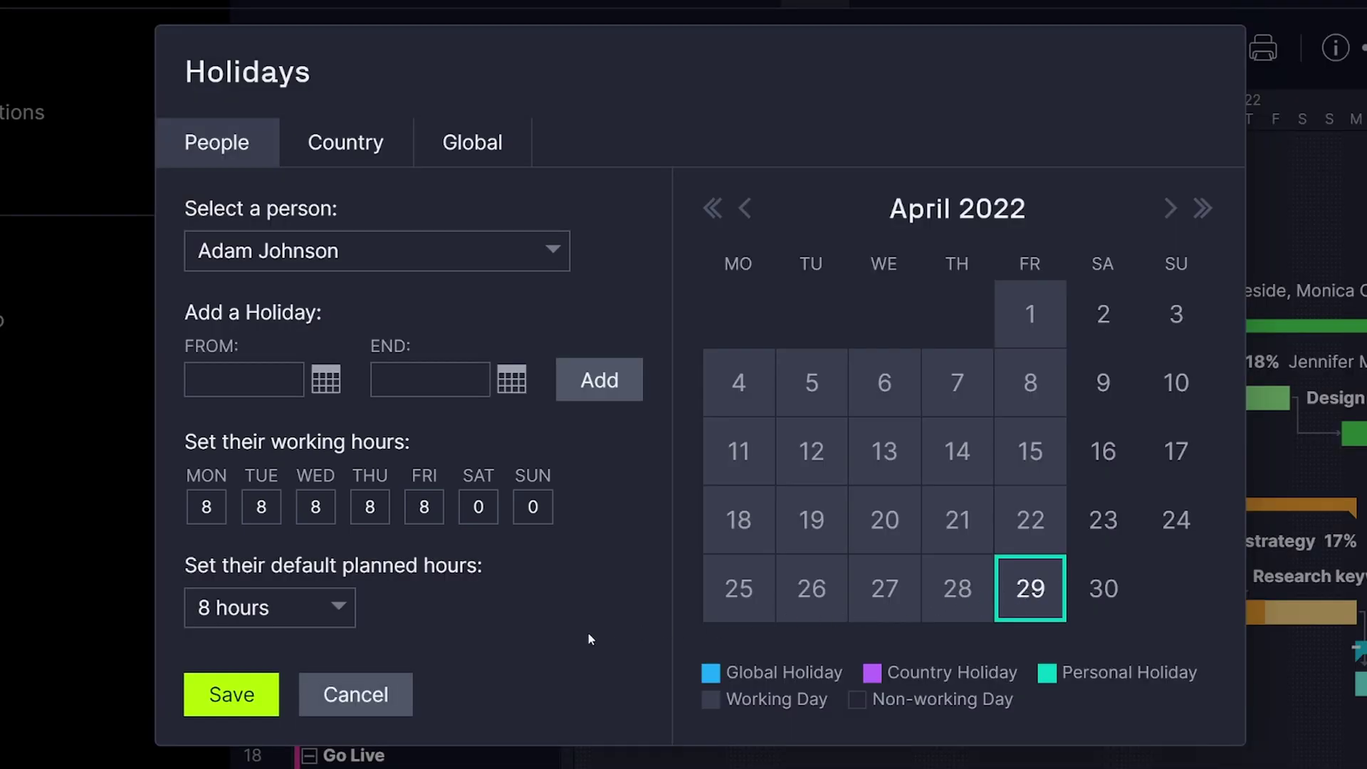
left_click(255, 702)
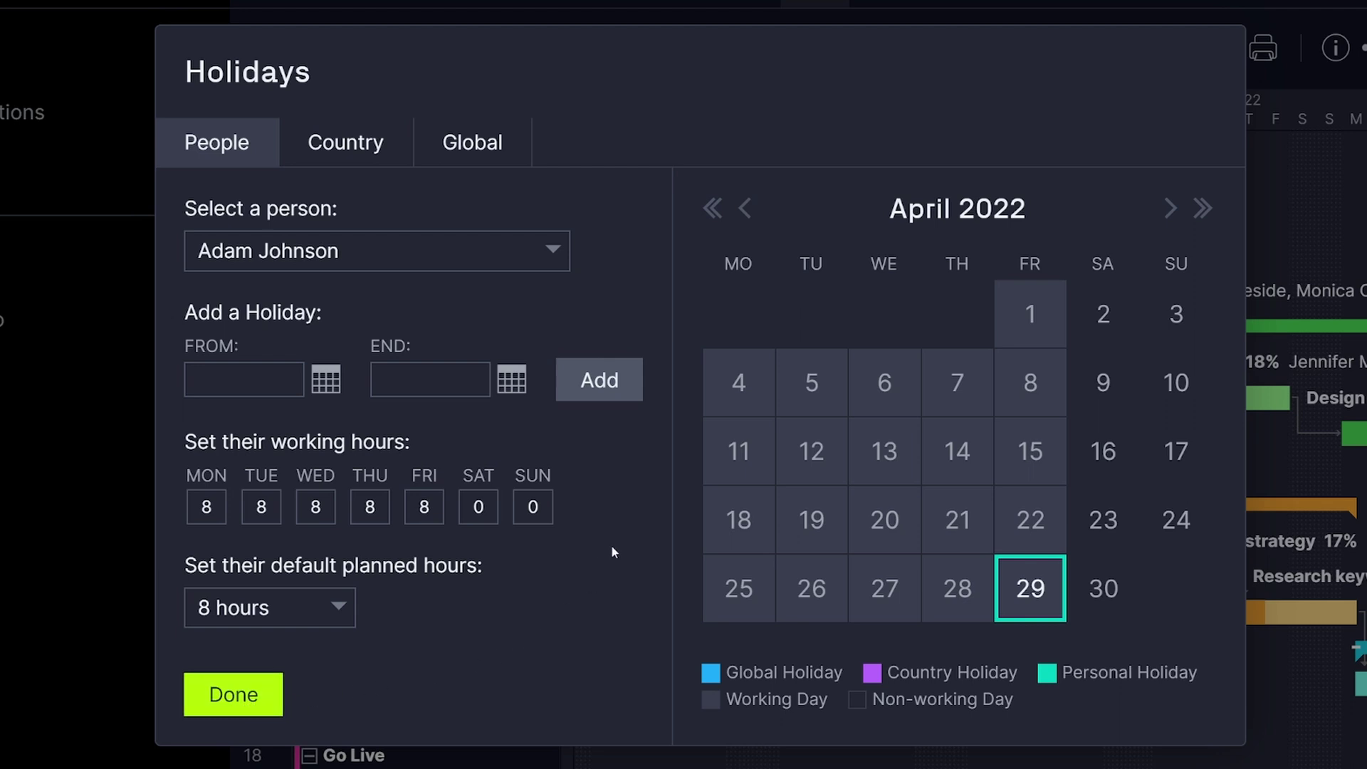
On the Country tab, choose United Kingdom and save 25 May 2022 as a holiday.
left_click(369, 163)
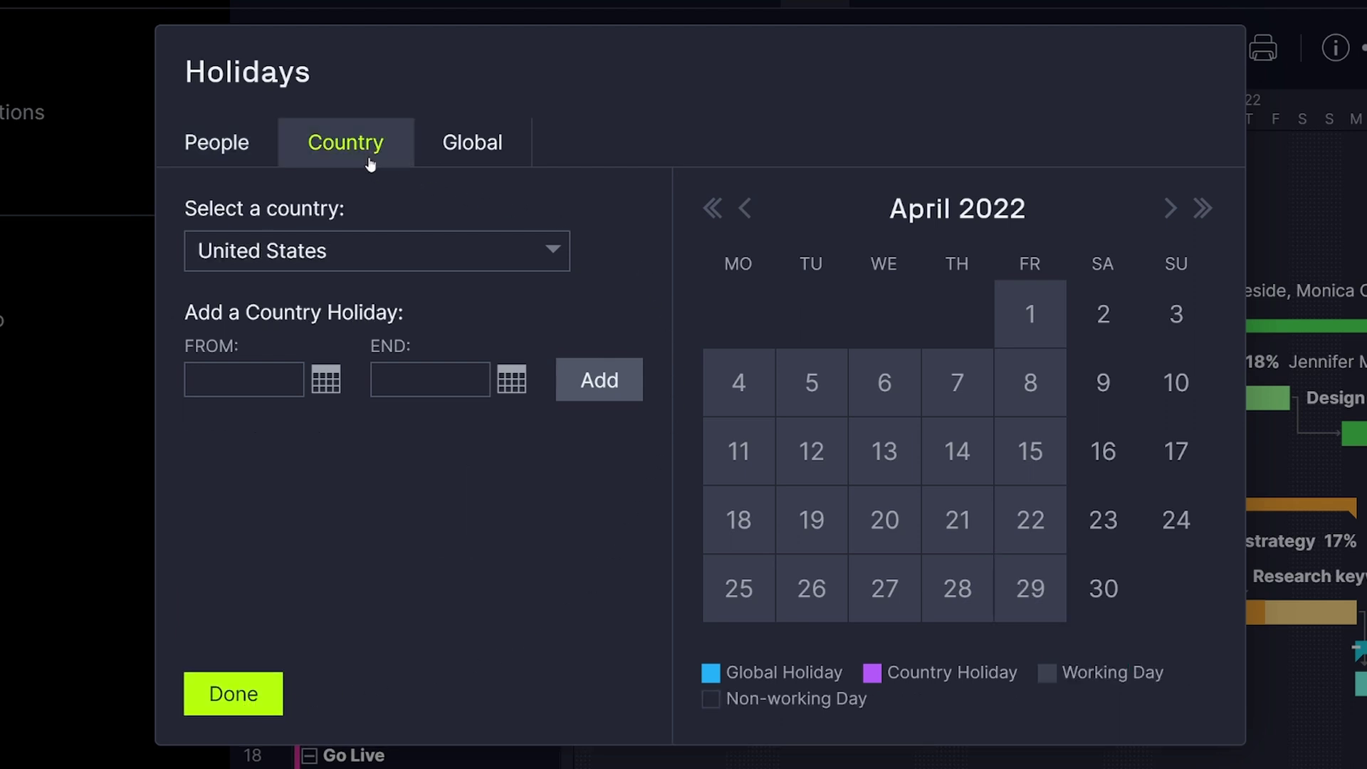
left_click(397, 251)
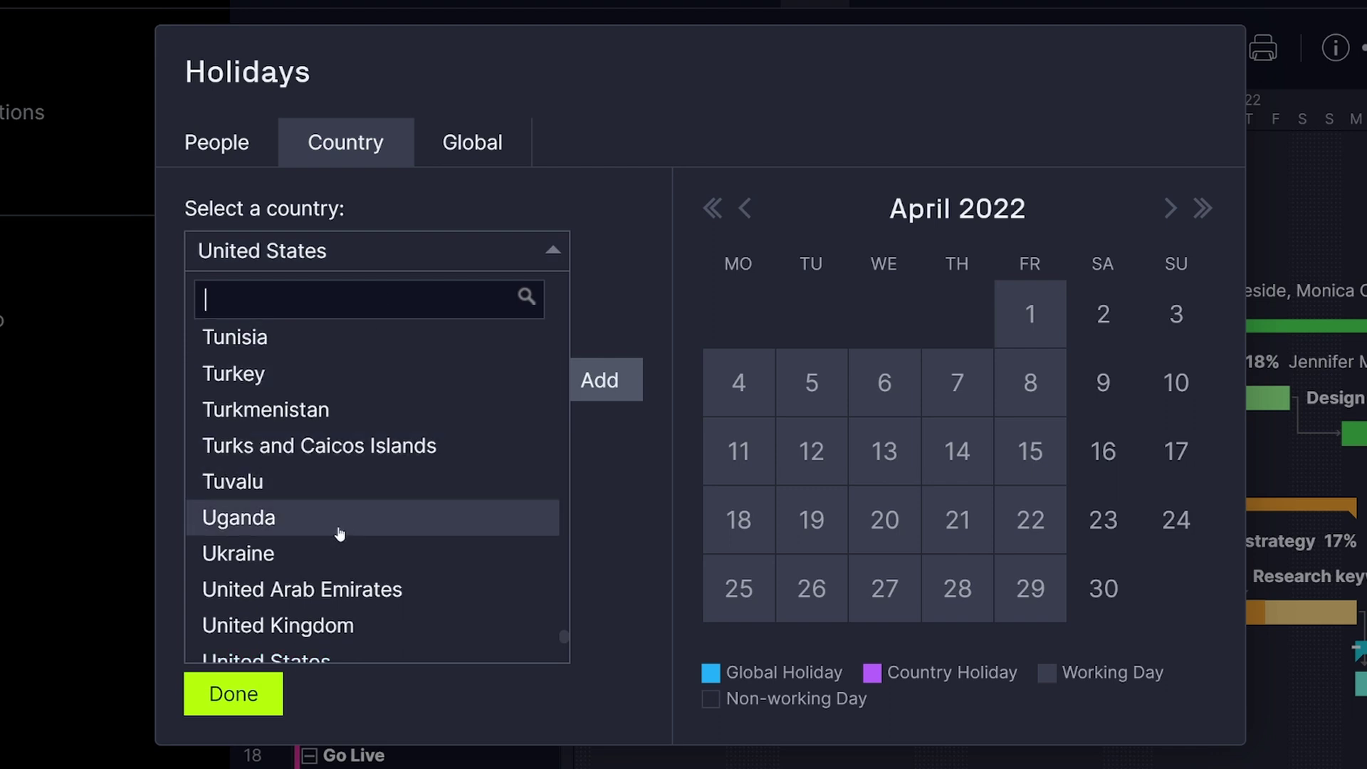
left_click(335, 626)
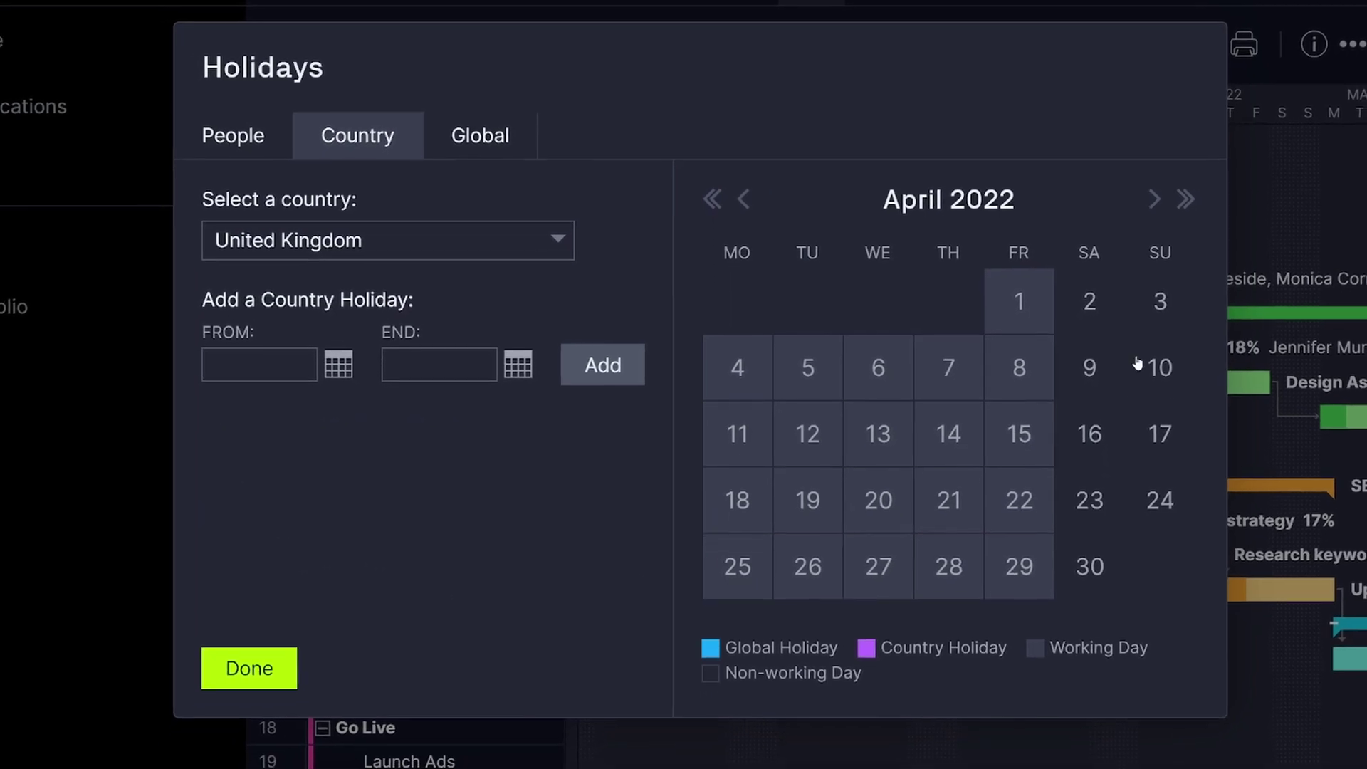
left_click(1170, 210)
left_click(878, 559)
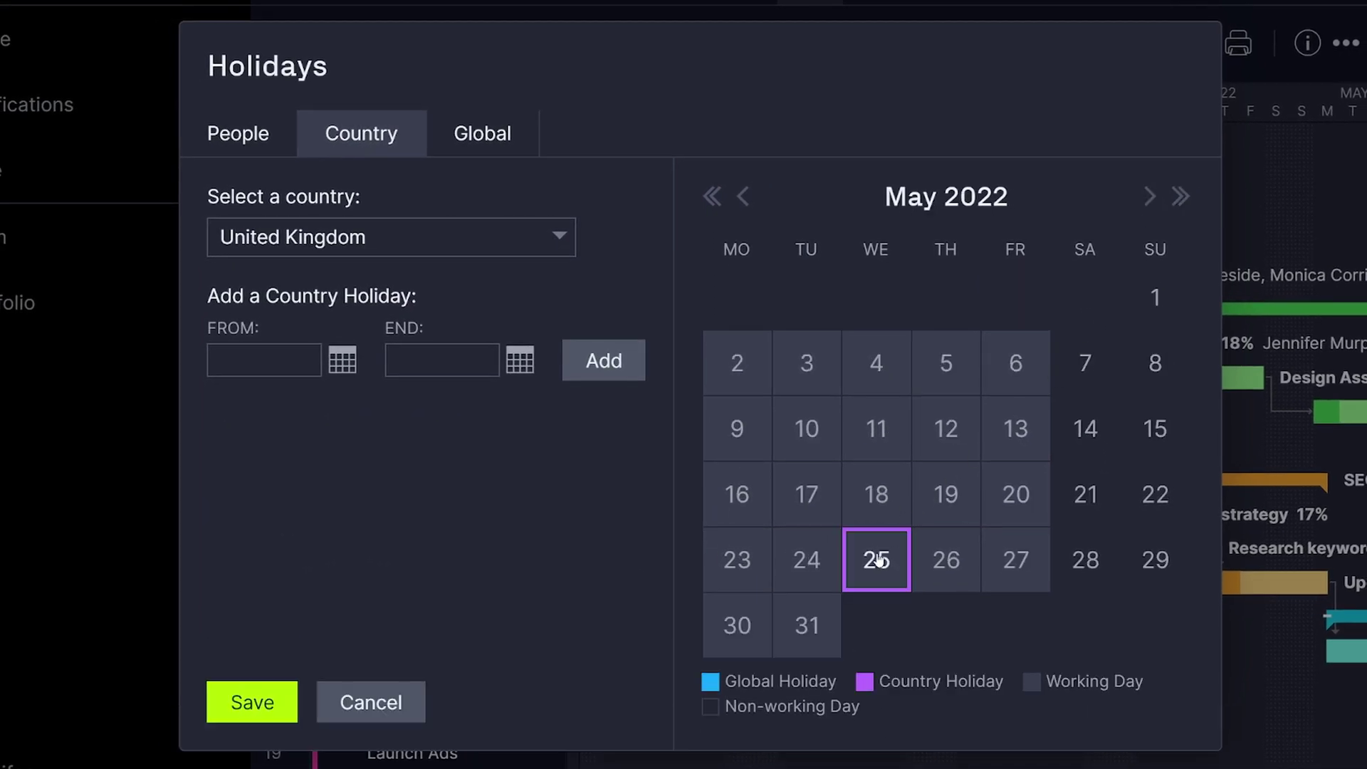
left_click(269, 710)
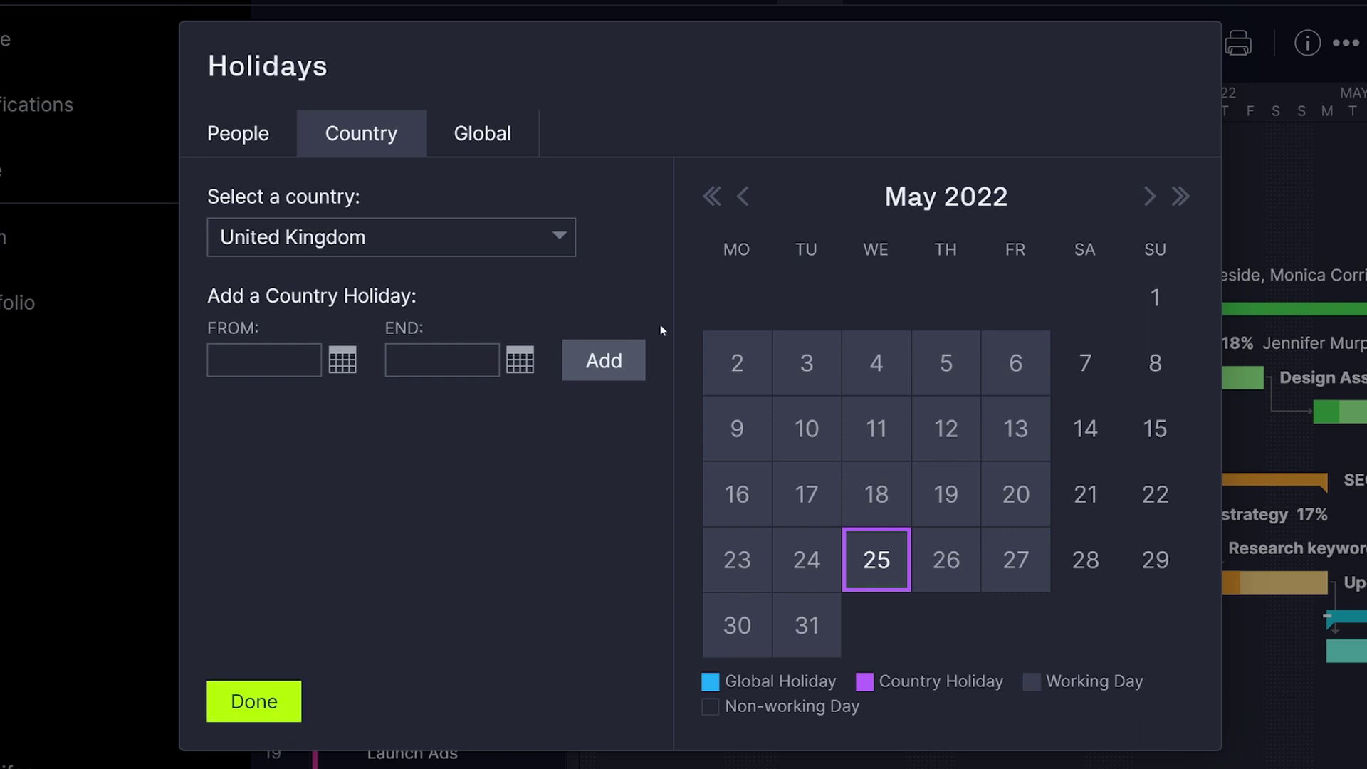
Mark 31 May 2022 as a global holiday; set Thursday, Friday and default planned hours to 7.
left_click(516, 145)
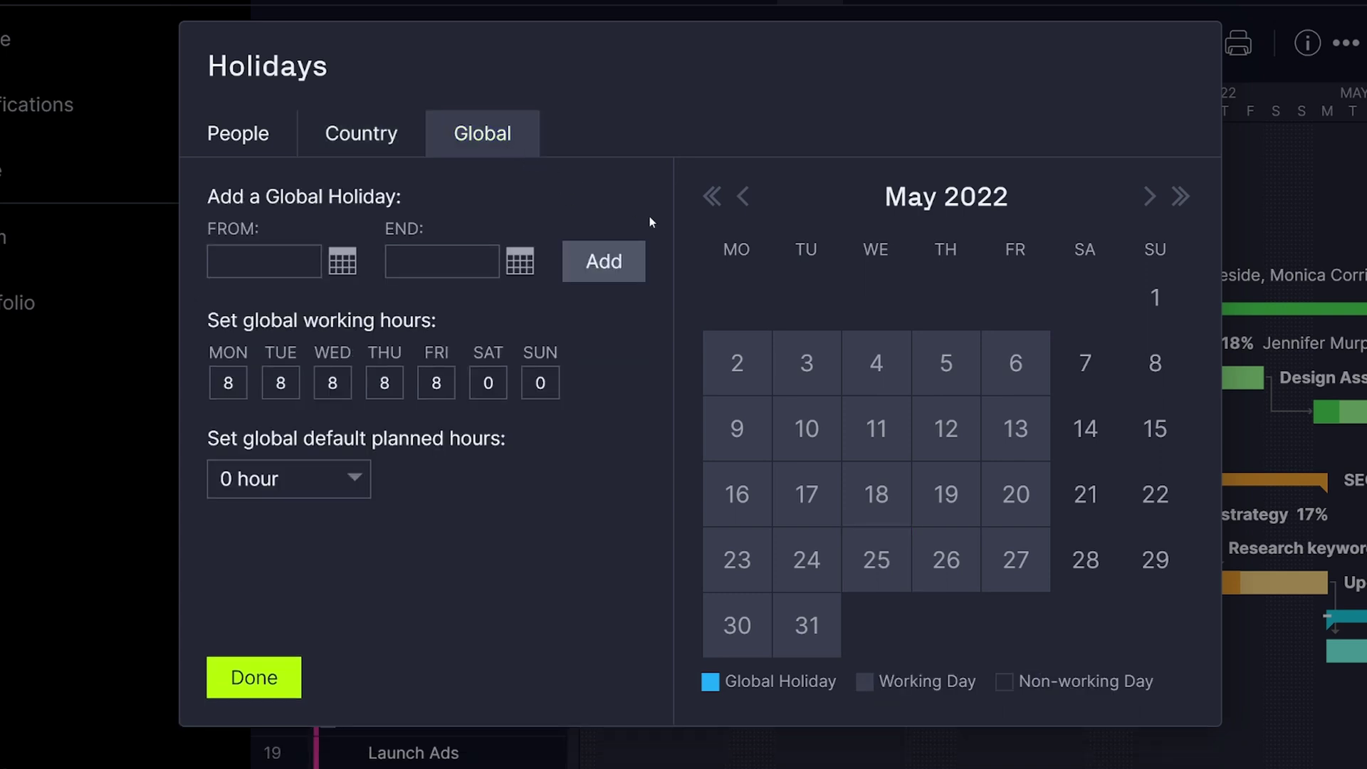
left_click(822, 637)
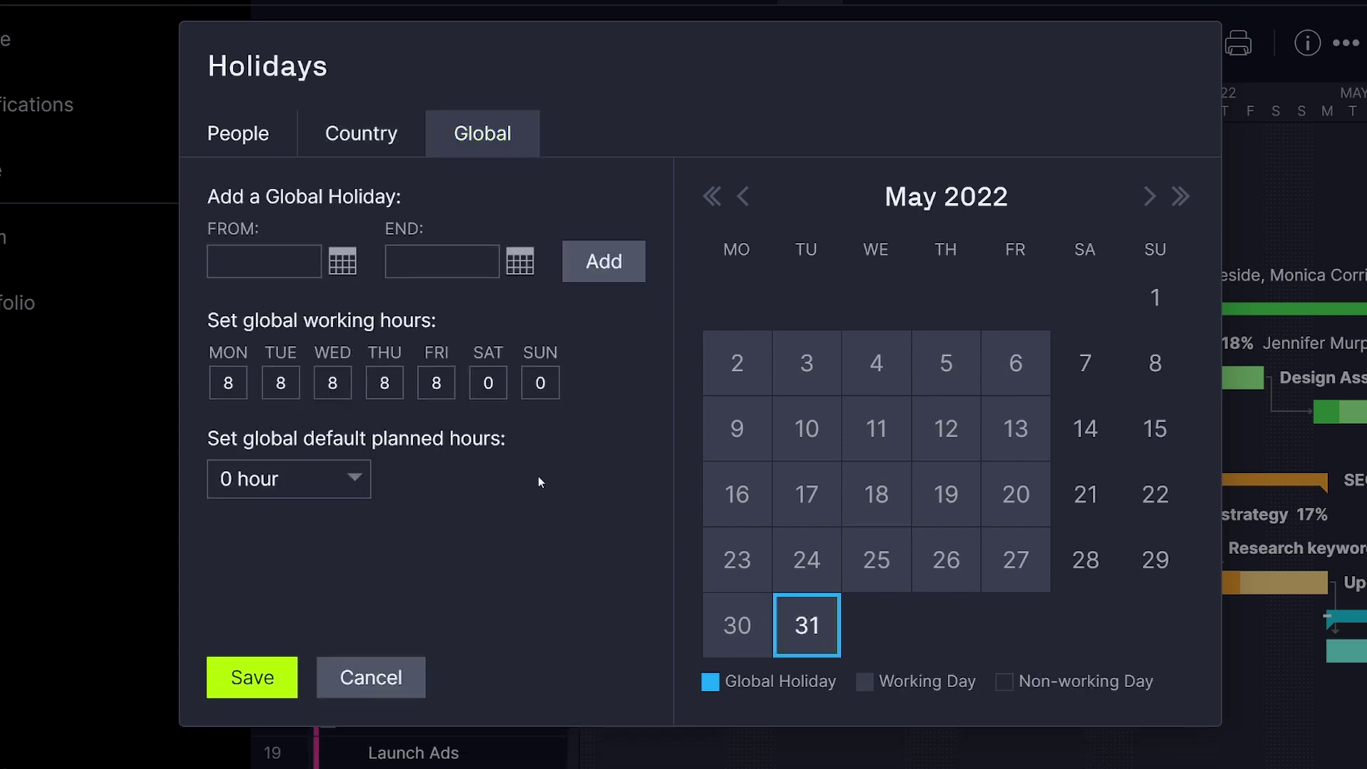
double_click(430, 378)
type("7")
double_click(385, 382)
type("7")
left_click(360, 480)
left_click(339, 714)
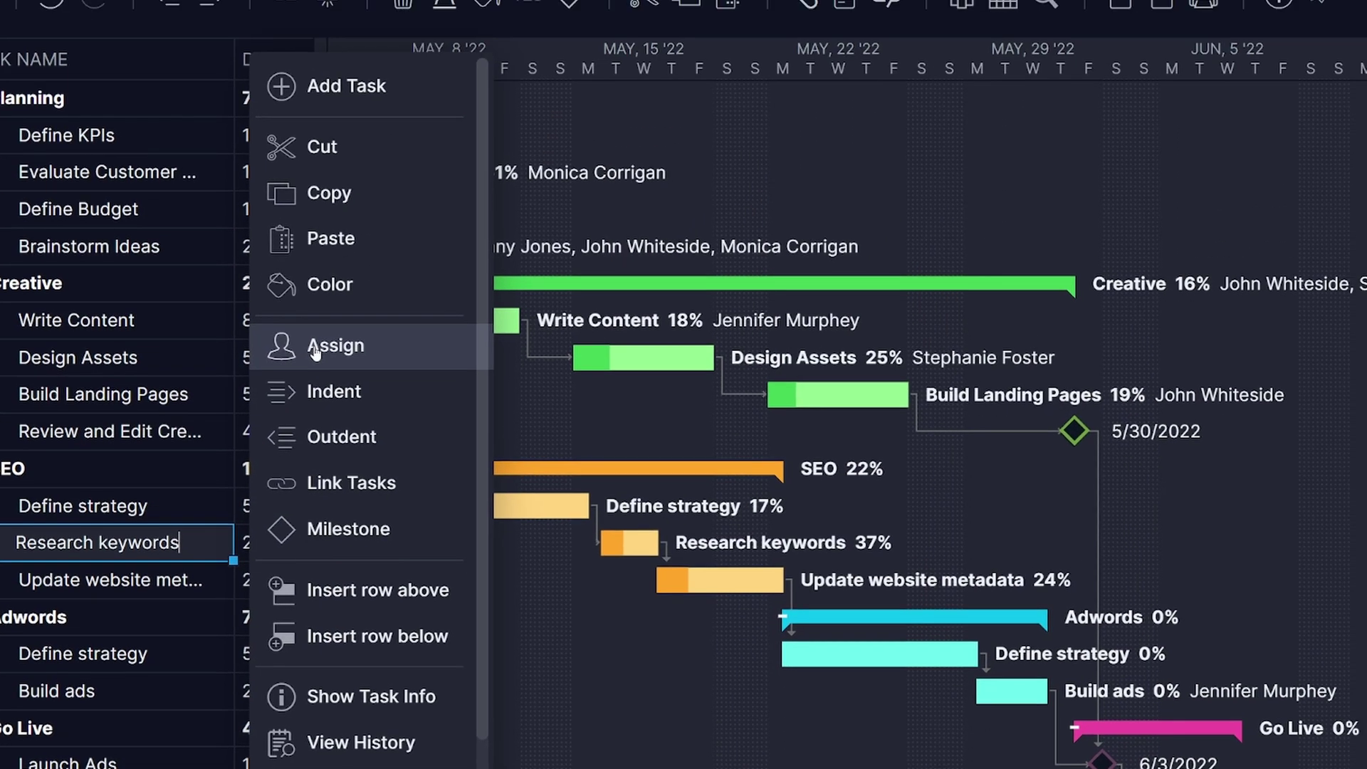
Assign the chosen team member to Research keywords with 8 hours instead of 16.
left_click(404, 236)
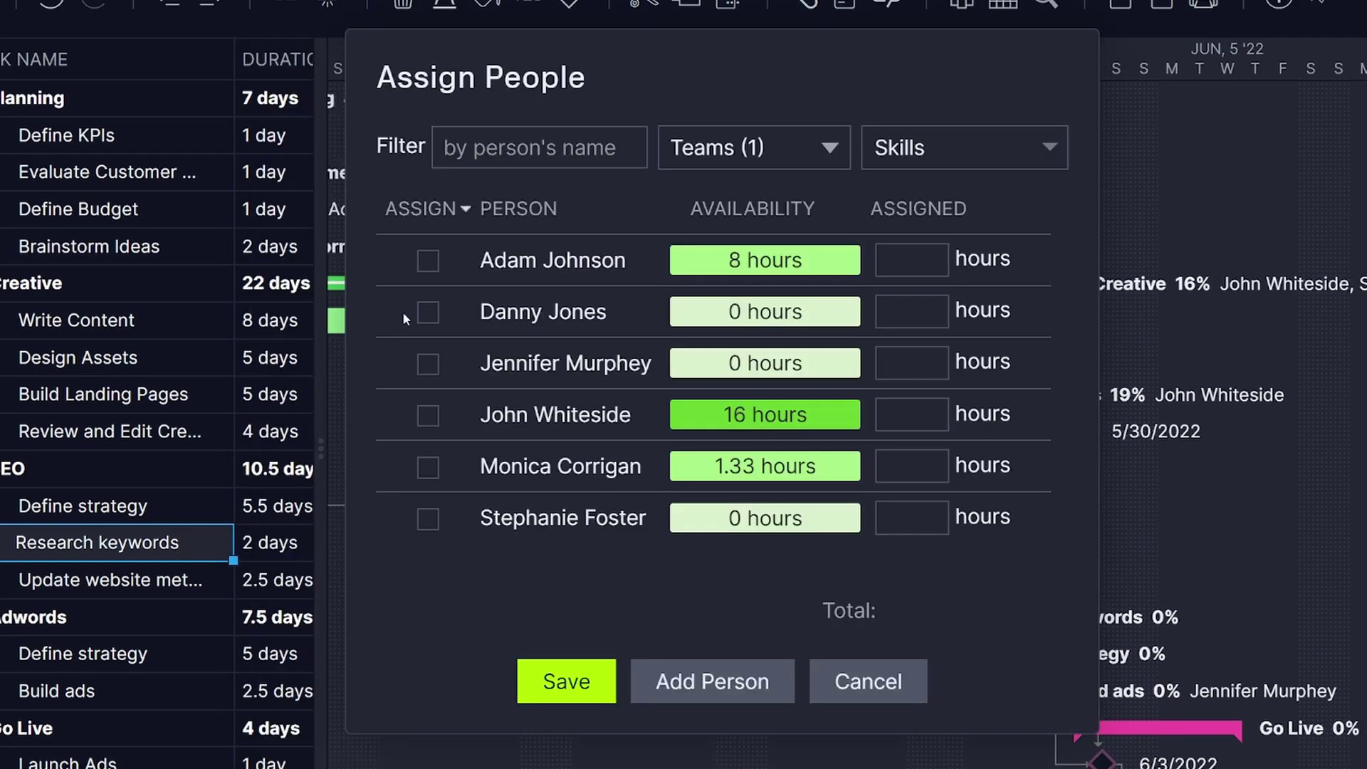
left_click(428, 416)
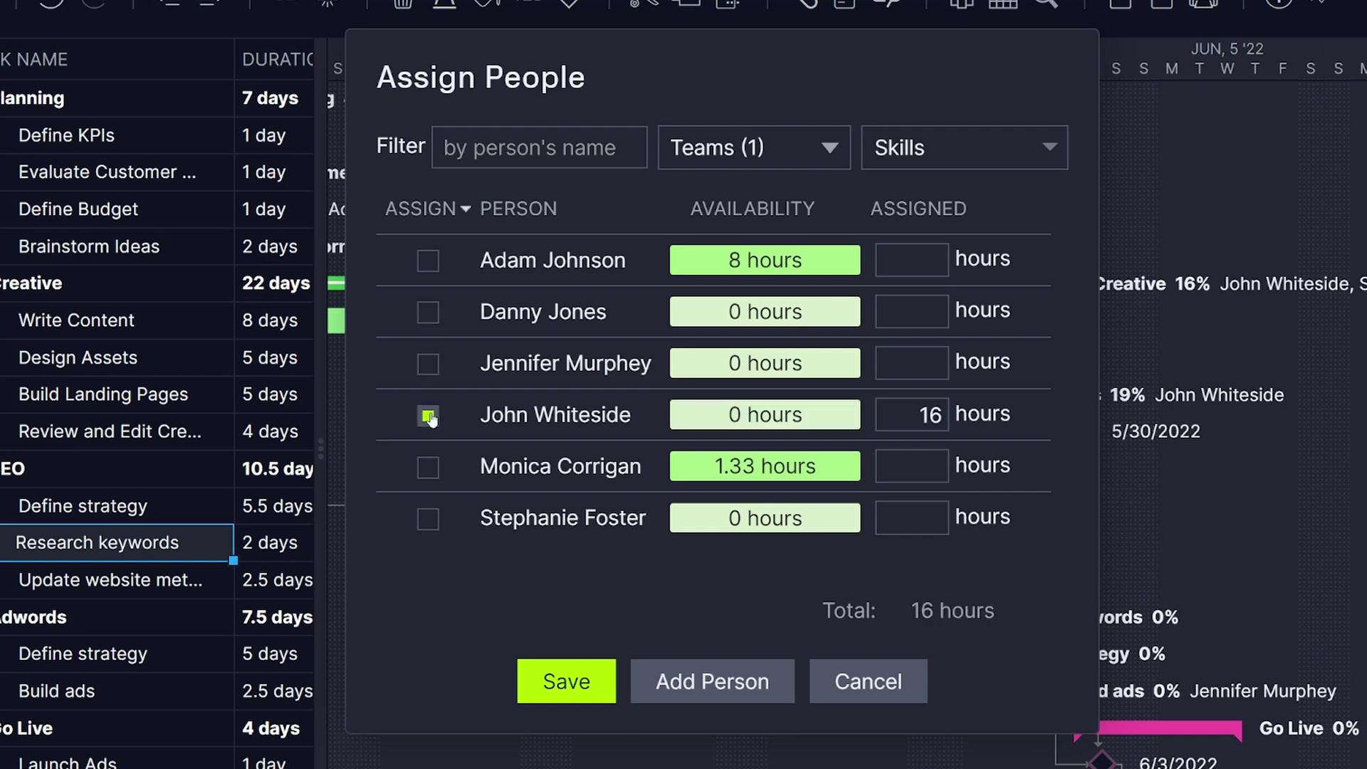
double_click(930, 415)
type("8")
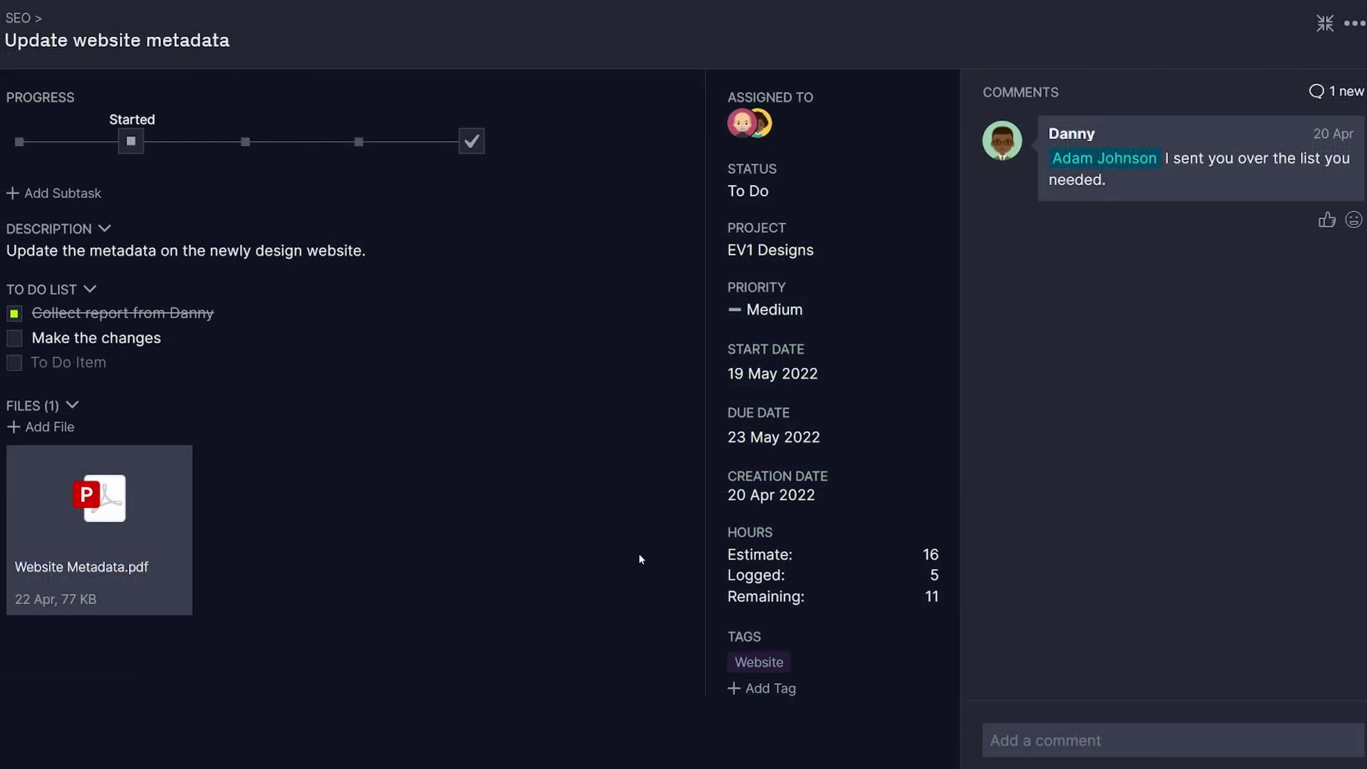
Log a 3-hour entry for the team member on 4/22/2022 against Update website metadata.
left_click(737, 574)
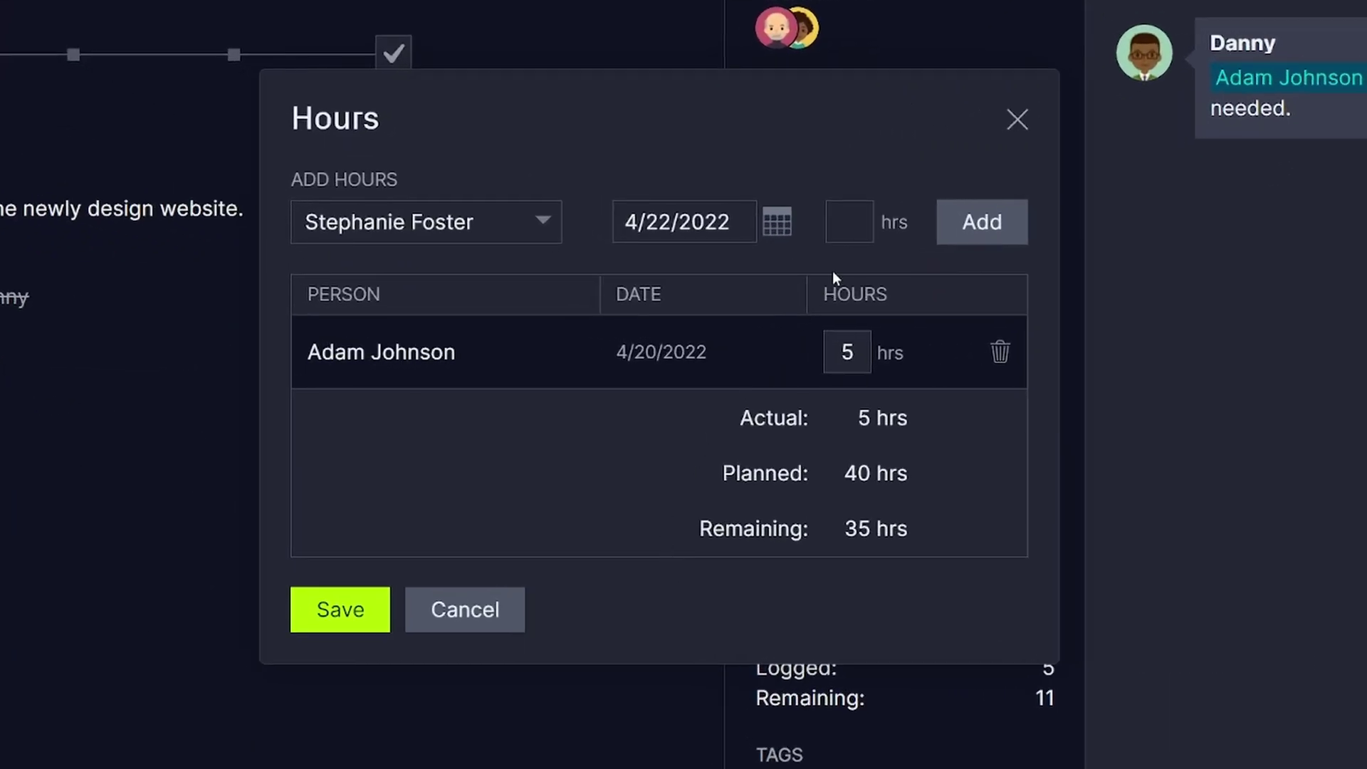
left_click(854, 230)
type("3")
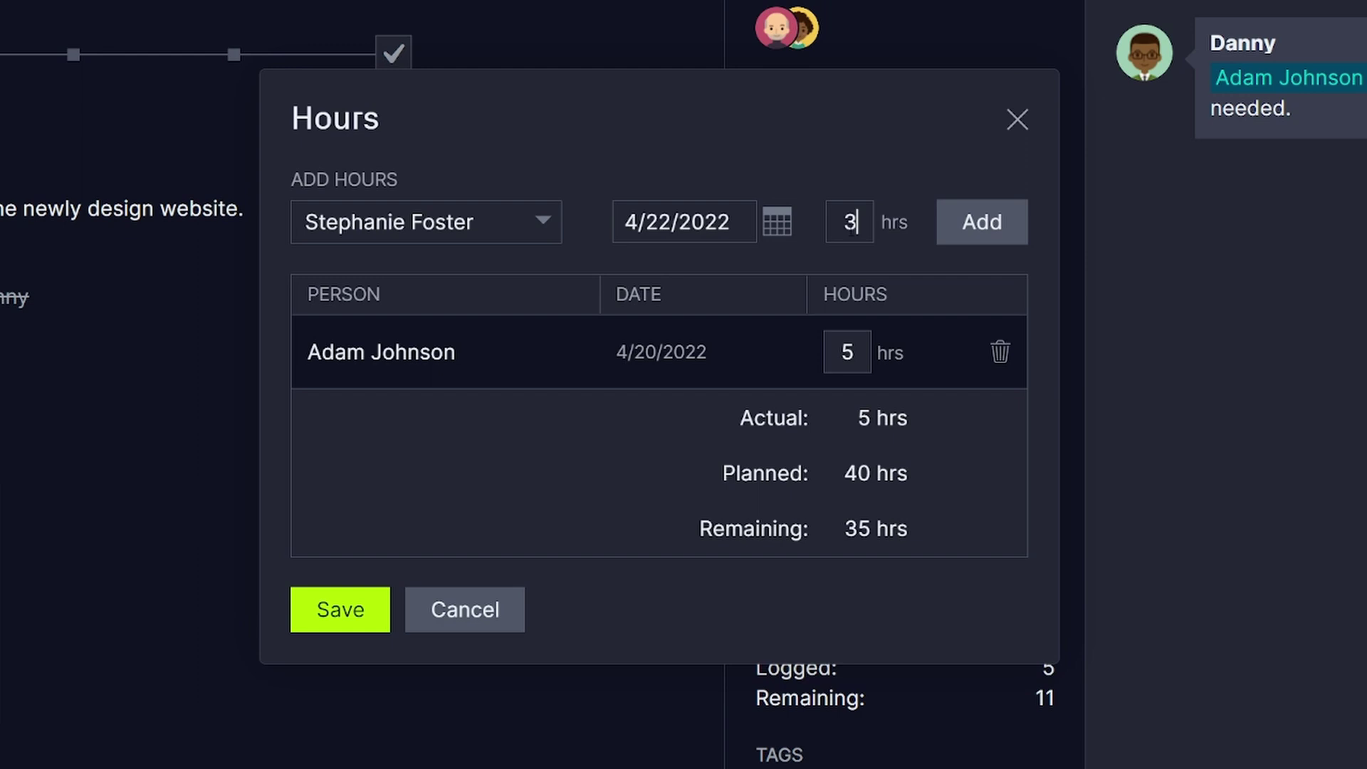
left_click(970, 232)
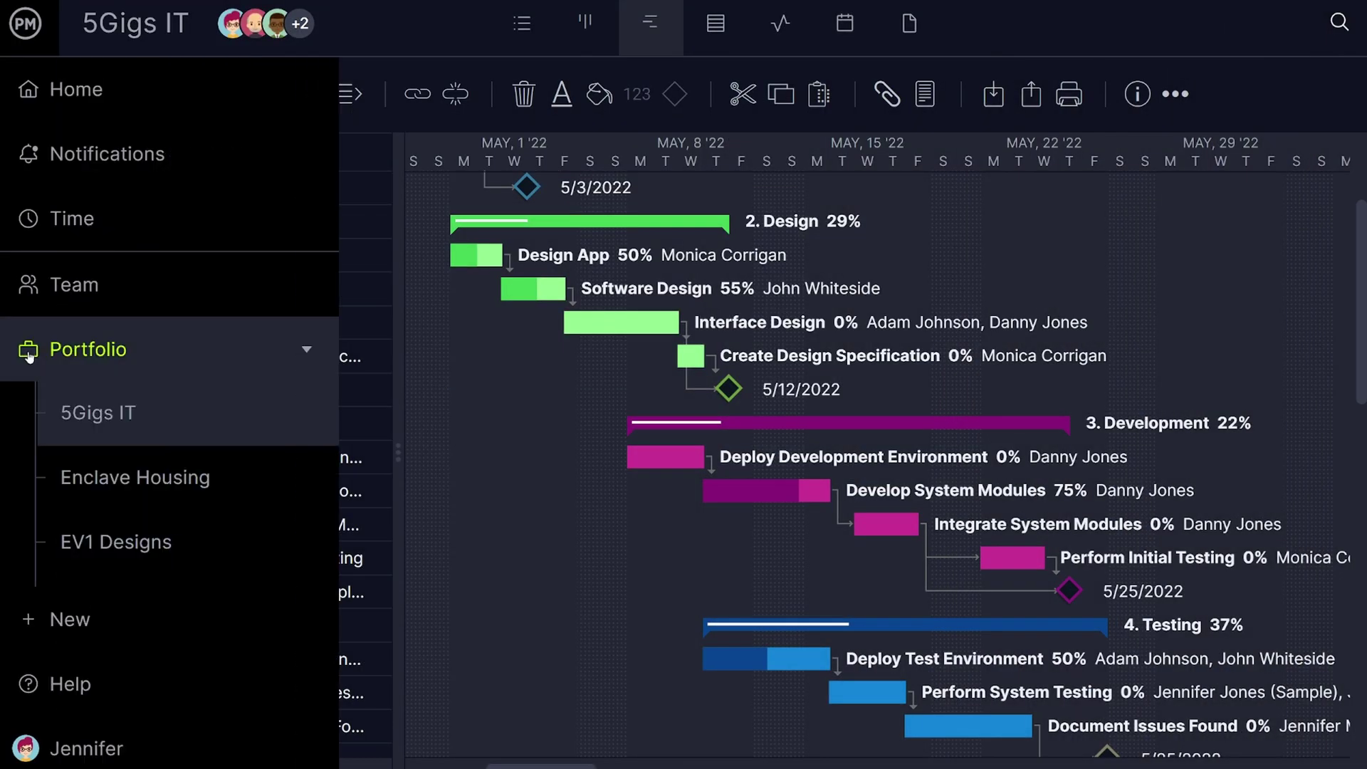
Show the Portfolio Workload grid of 5Gigs IT daily hours for this month.
left_click(29, 352)
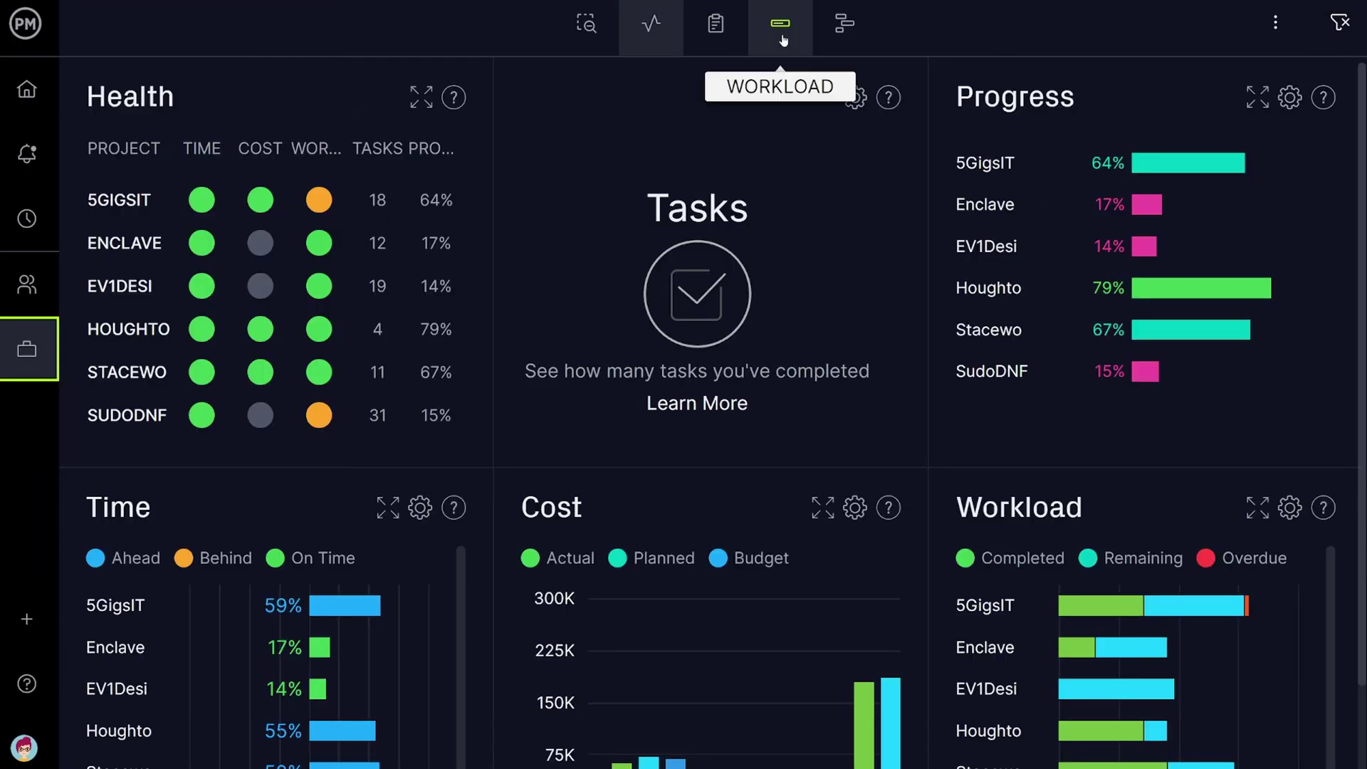
left_click(781, 29)
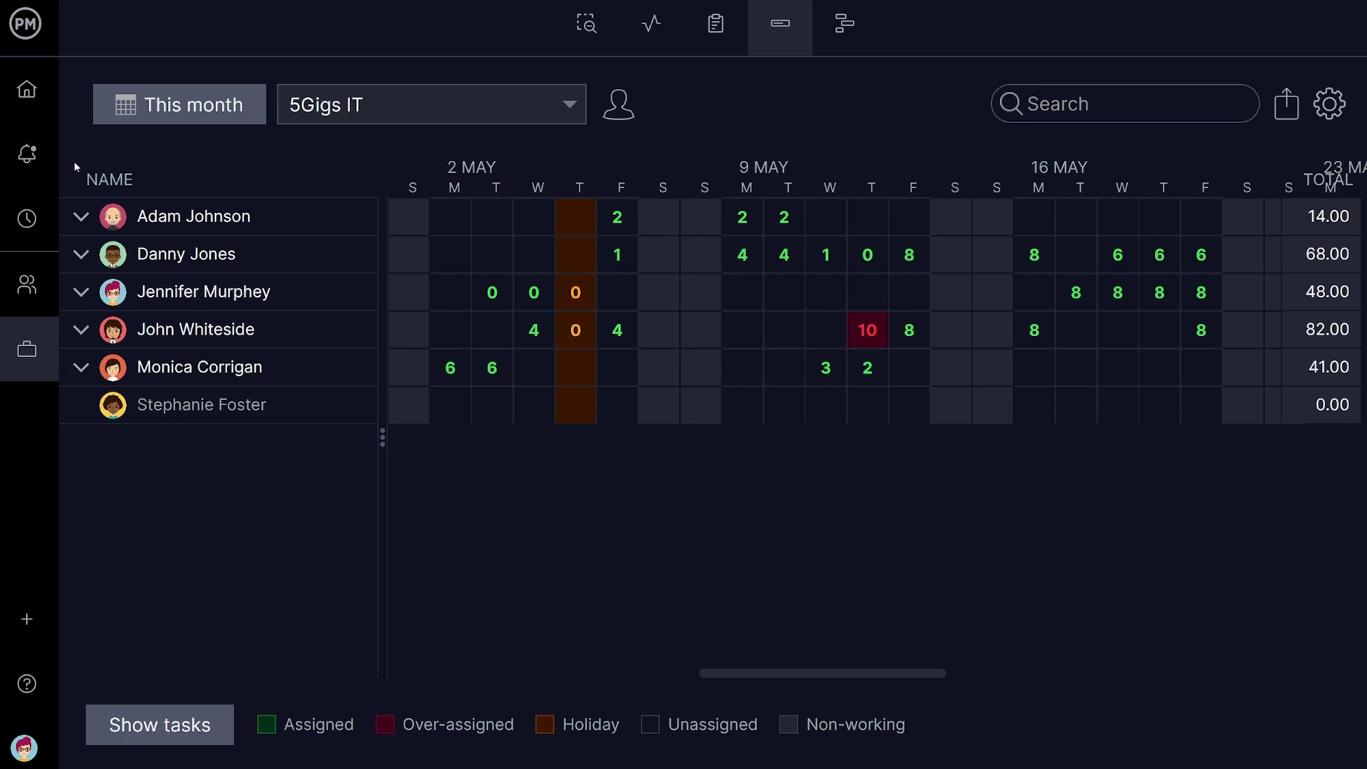
left_click(82, 254)
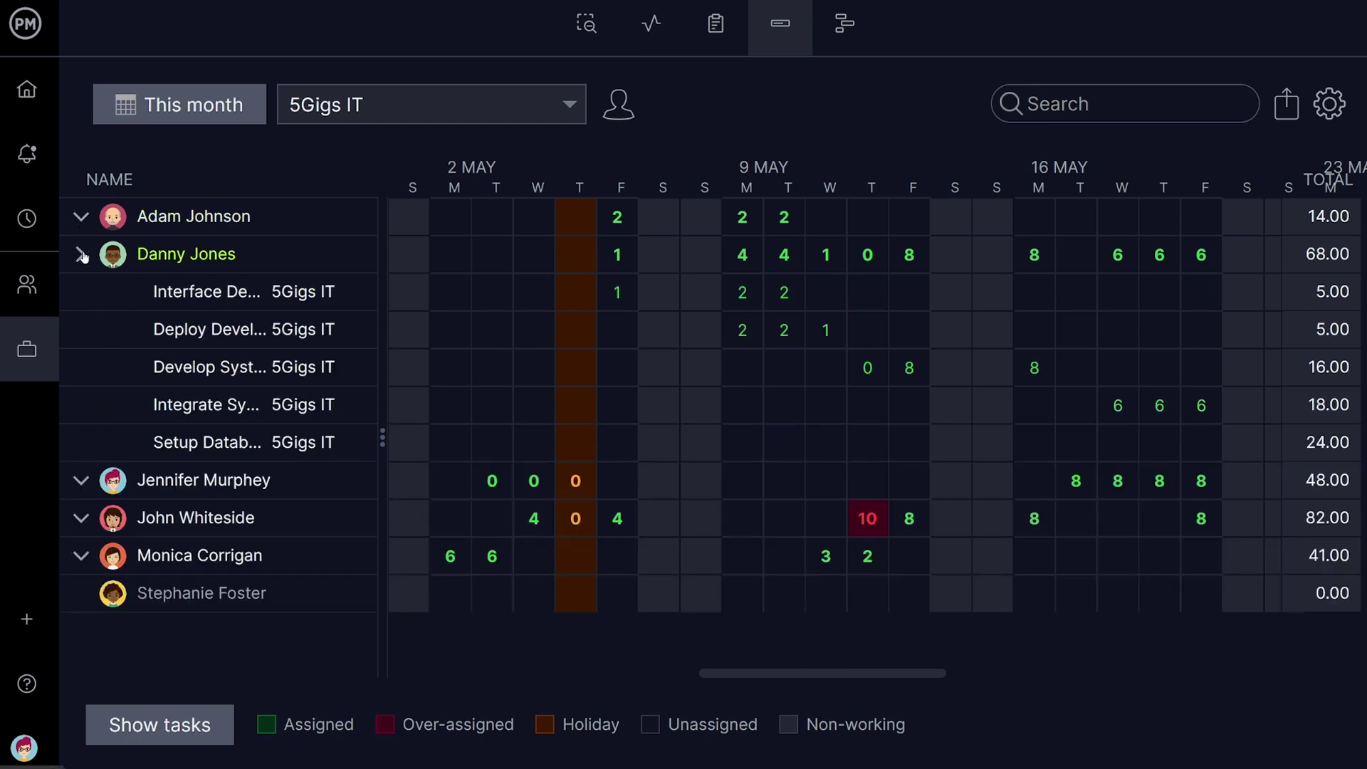
left_click(82, 255)
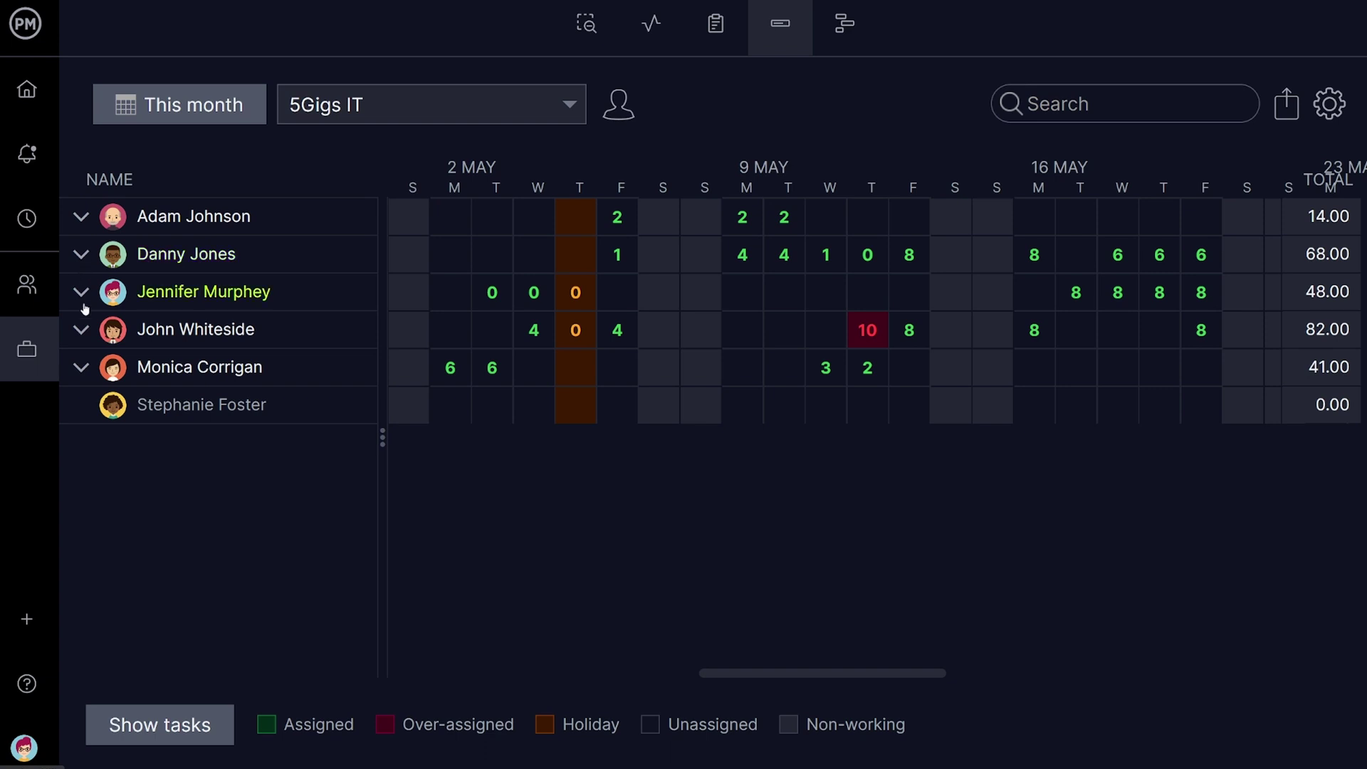
left_click(133, 723)
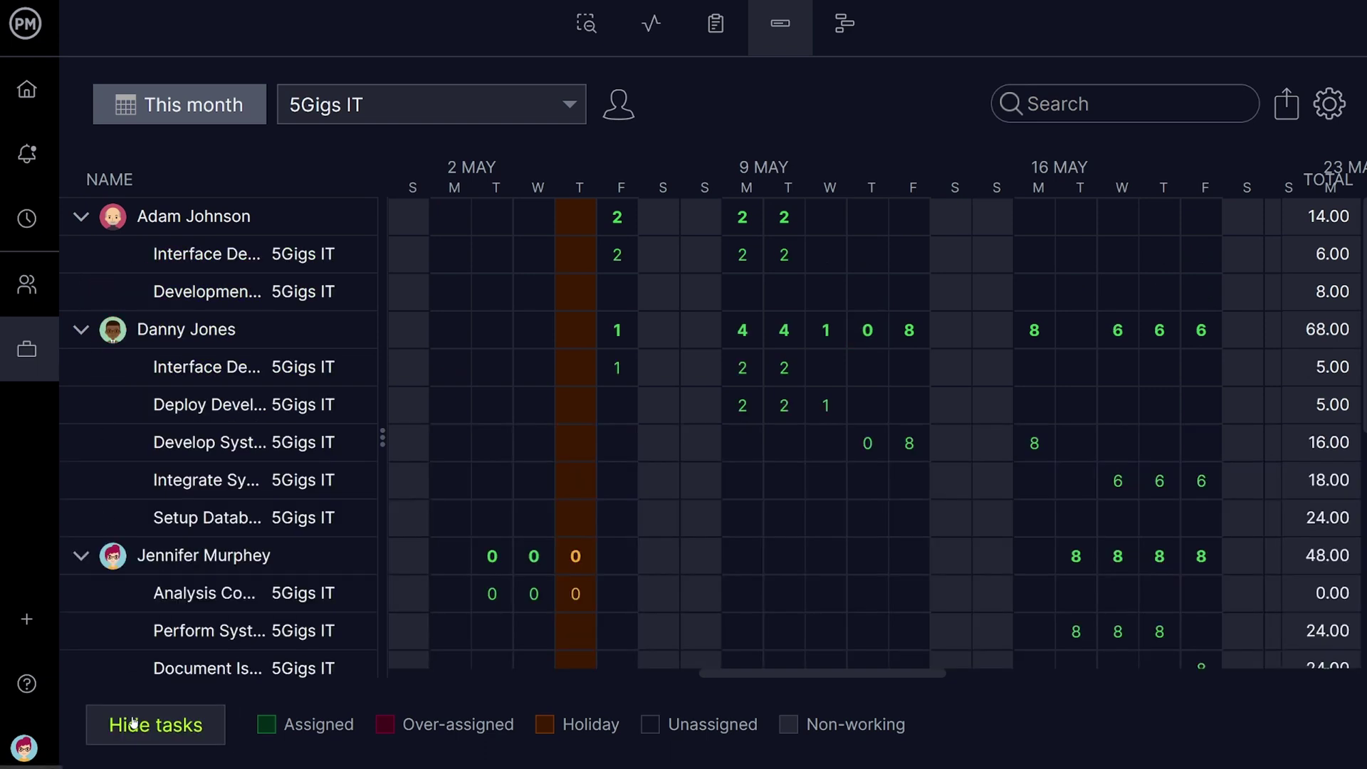
left_click(133, 723)
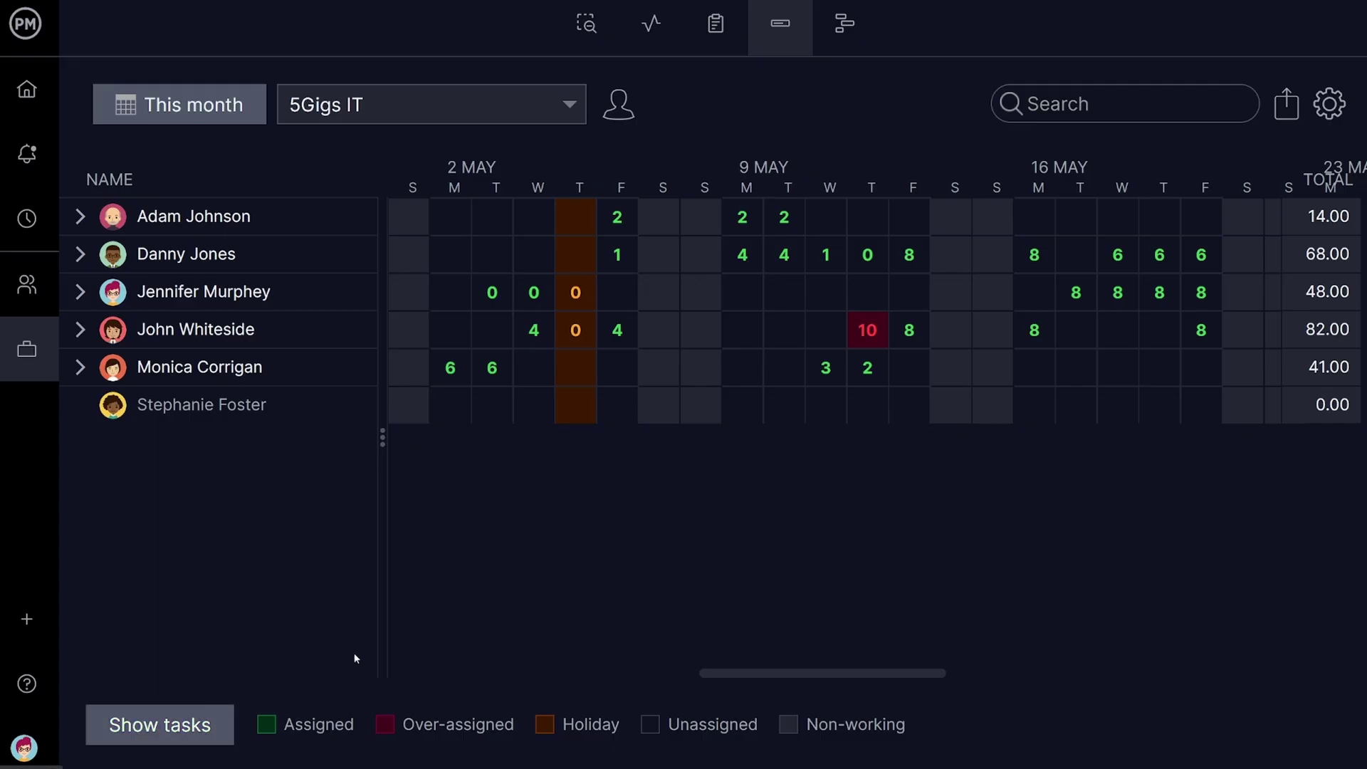
Reassign the over-assigned 10-hour Deploy Test Environment day to another team member.
left_click(878, 343)
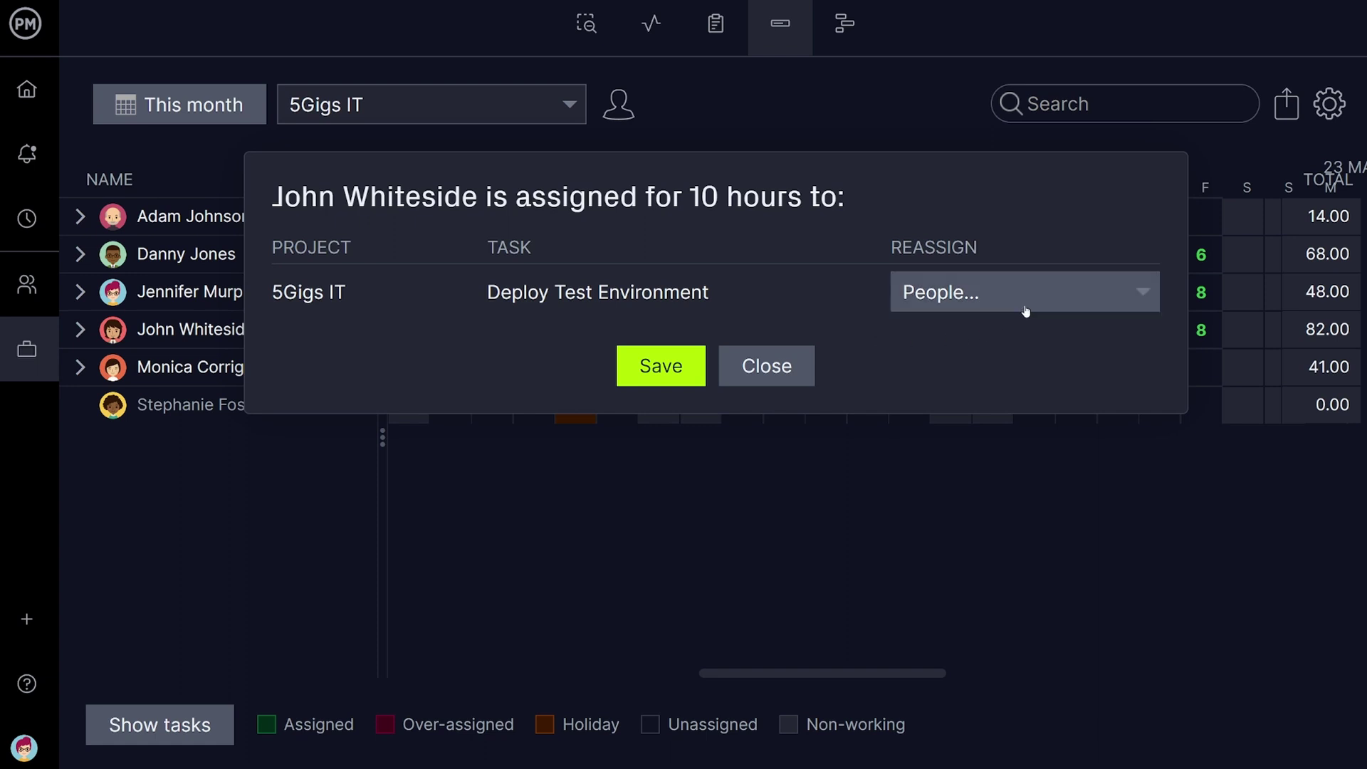
left_click(1026, 311)
left_click(1004, 368)
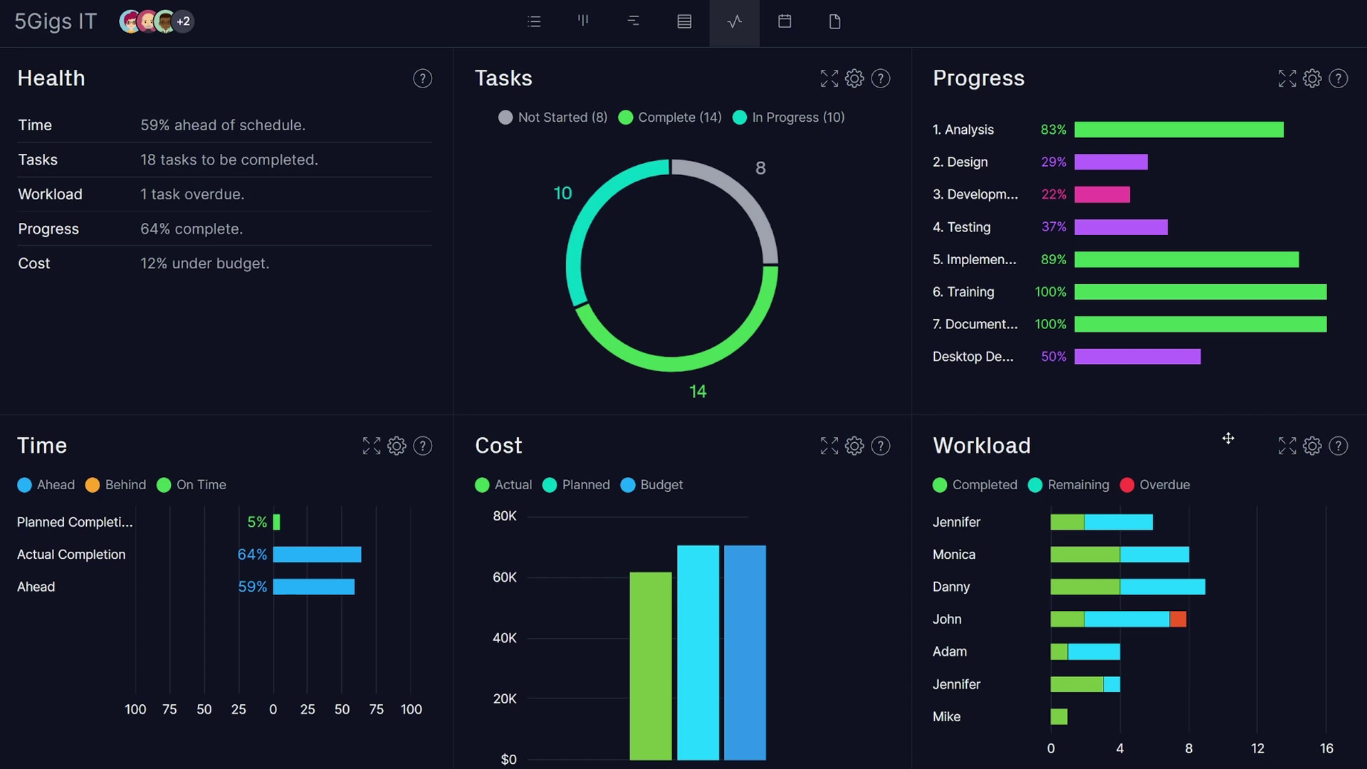
Enlarge the Workload chart and inspect John's workload bar in detail.
left_click(1287, 446)
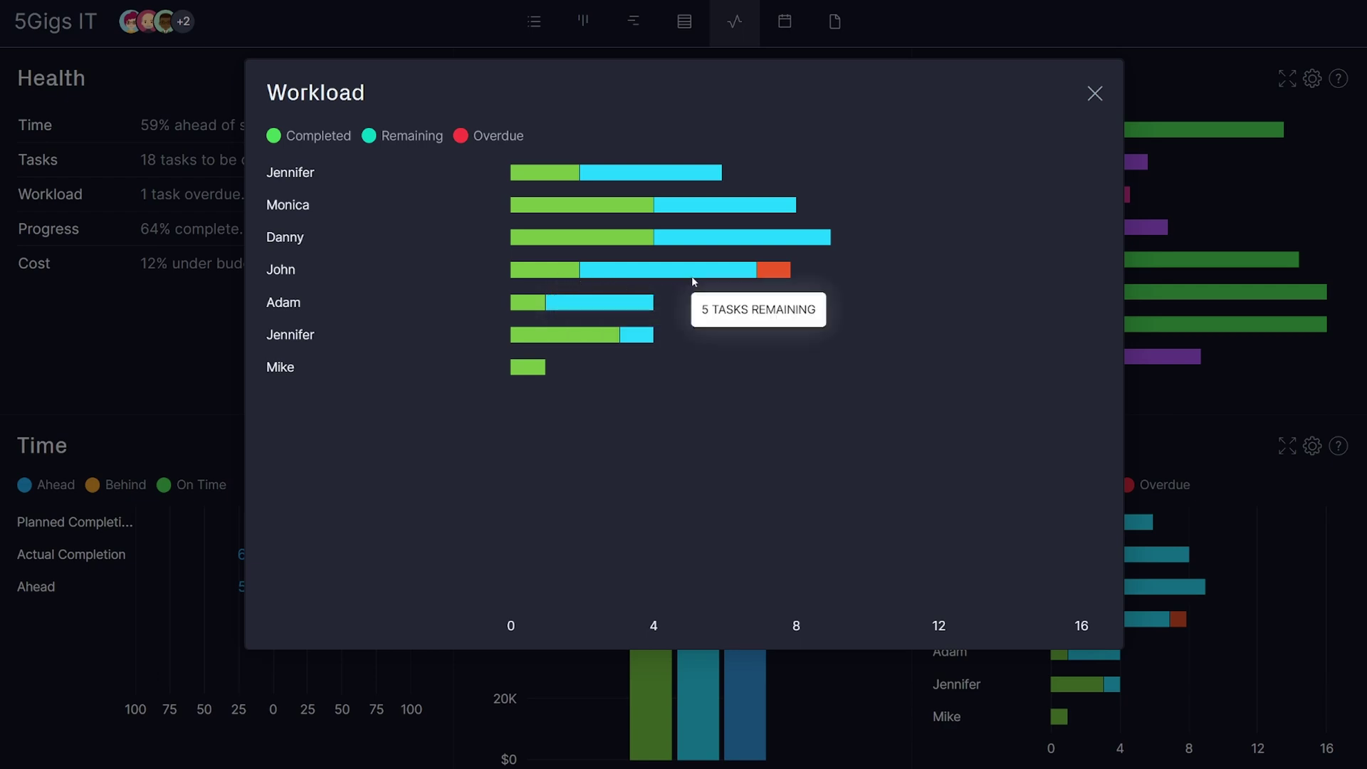
mouse_move(782, 277)
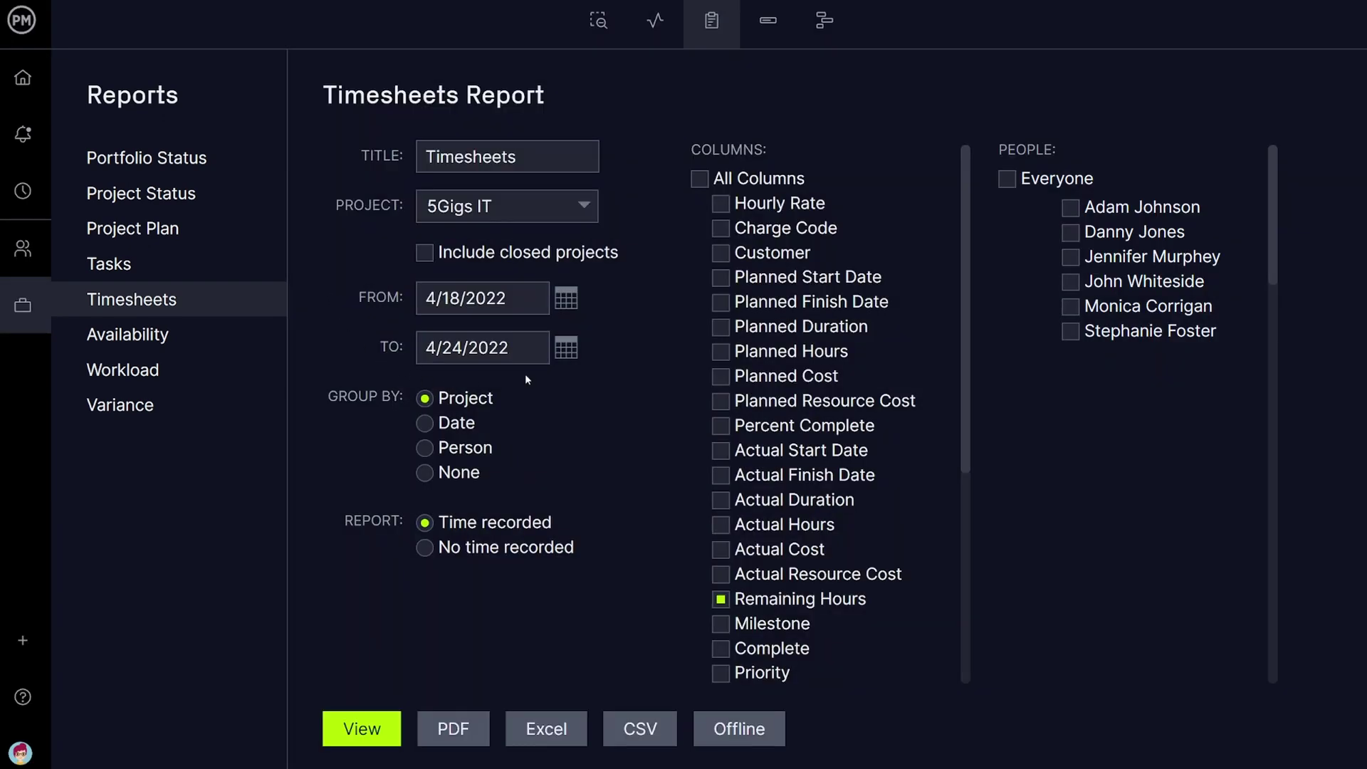
Set the Timesheets report end date to 5/5/2022.
left_click(561, 360)
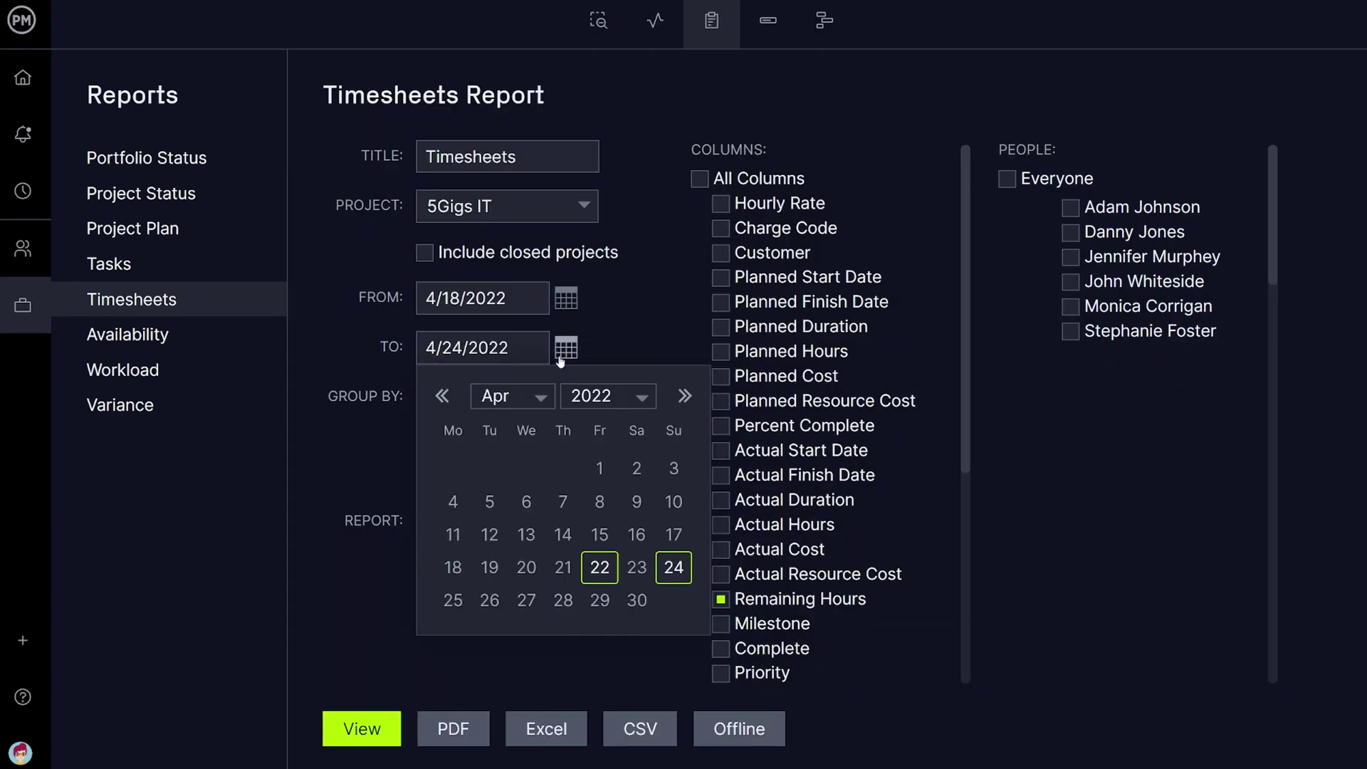
left_click(685, 397)
left_click(563, 502)
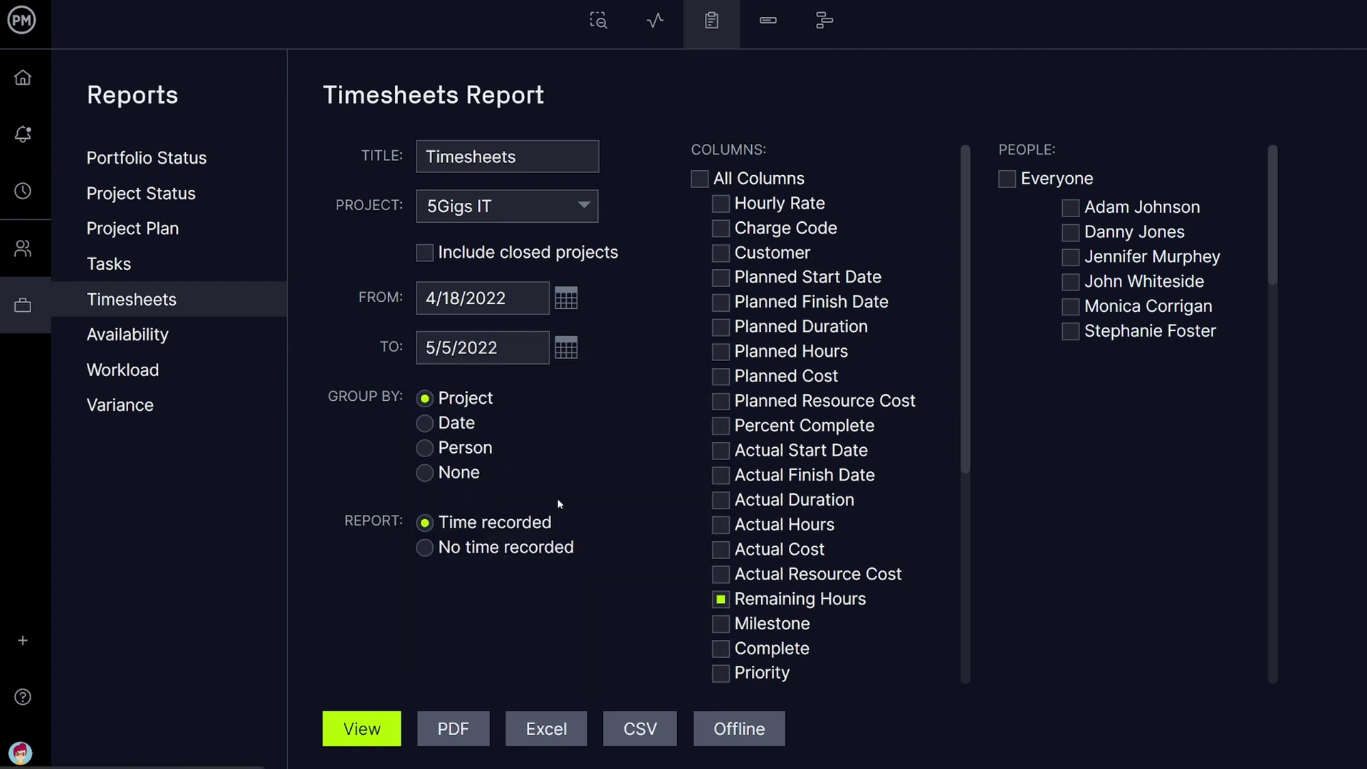
Choose 5Gigs IT as the Availability report's project and move its end-date calendar to the next month.
left_click(128, 335)
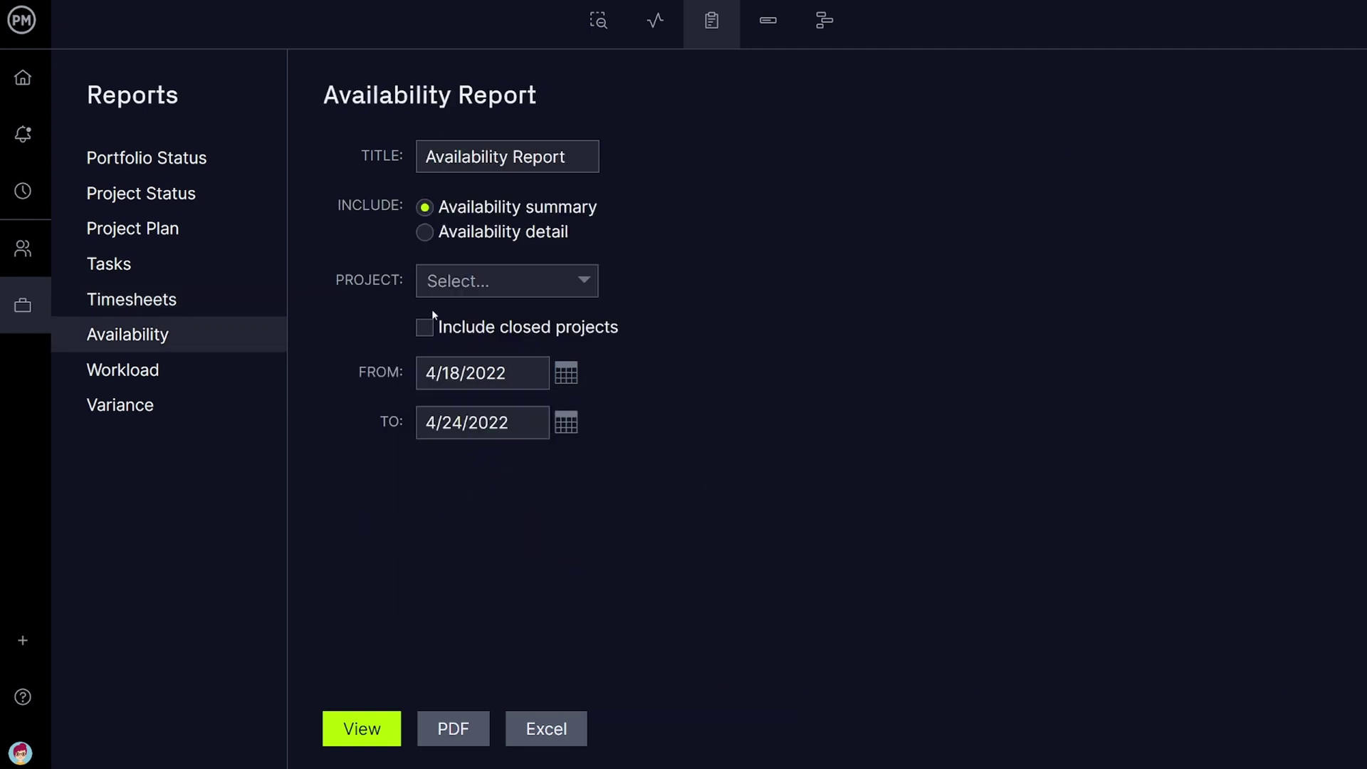
left_click(582, 286)
left_click(525, 321)
left_click(572, 423)
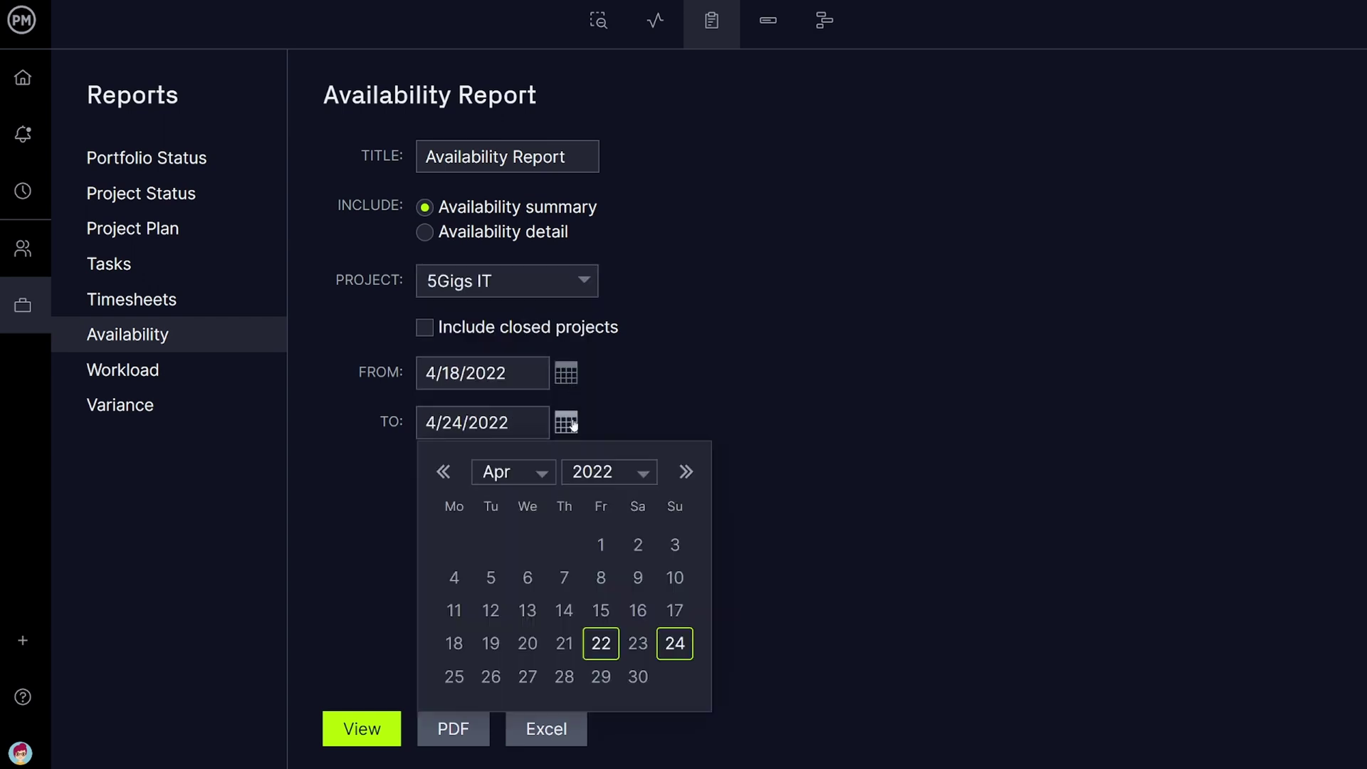
left_click(686, 471)
left_click(231, 370)
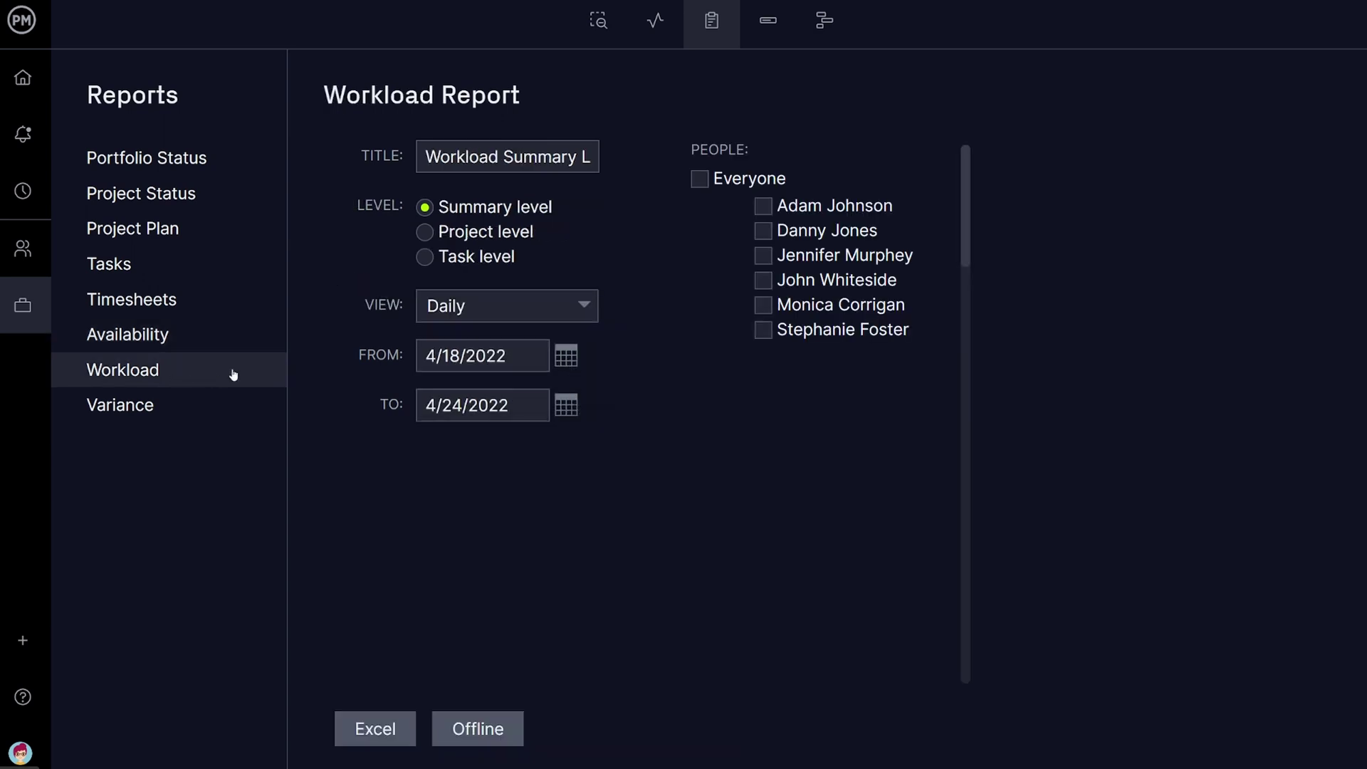
Confirm a reduced 8-hour assignment, then drag the Product Documentation card into the middle column.
left_click(584, 308)
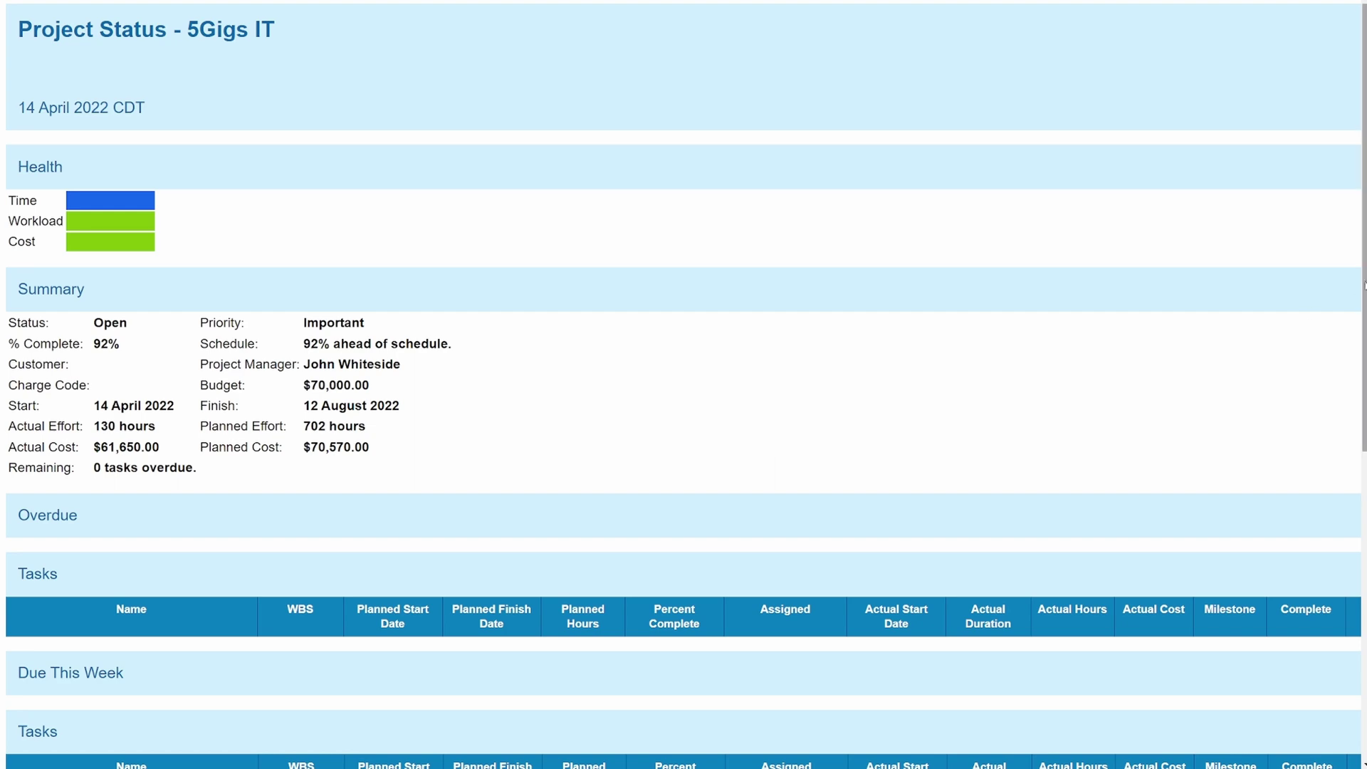
scroll(1273, 321, "down", 3)
scroll(685, 385, "down", 3)
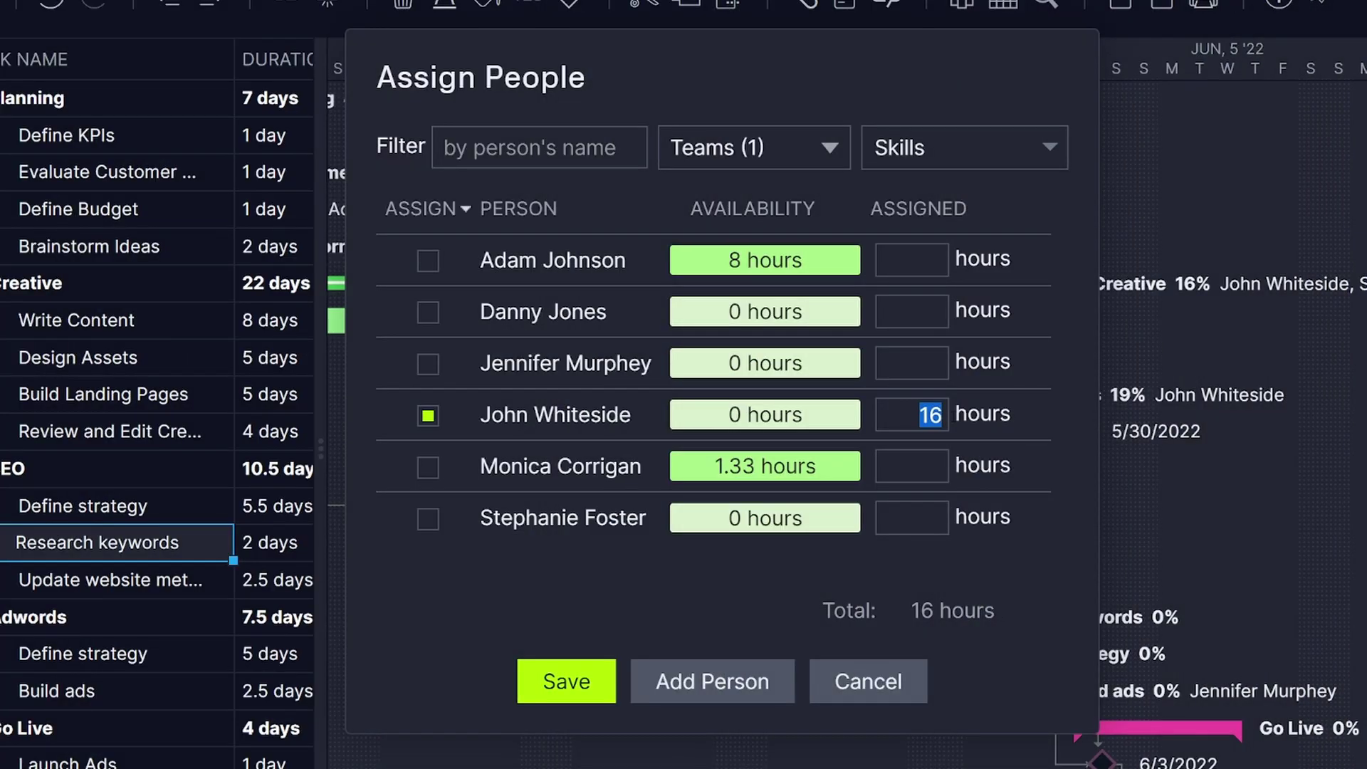
type("8")
left_click(1063, 605)
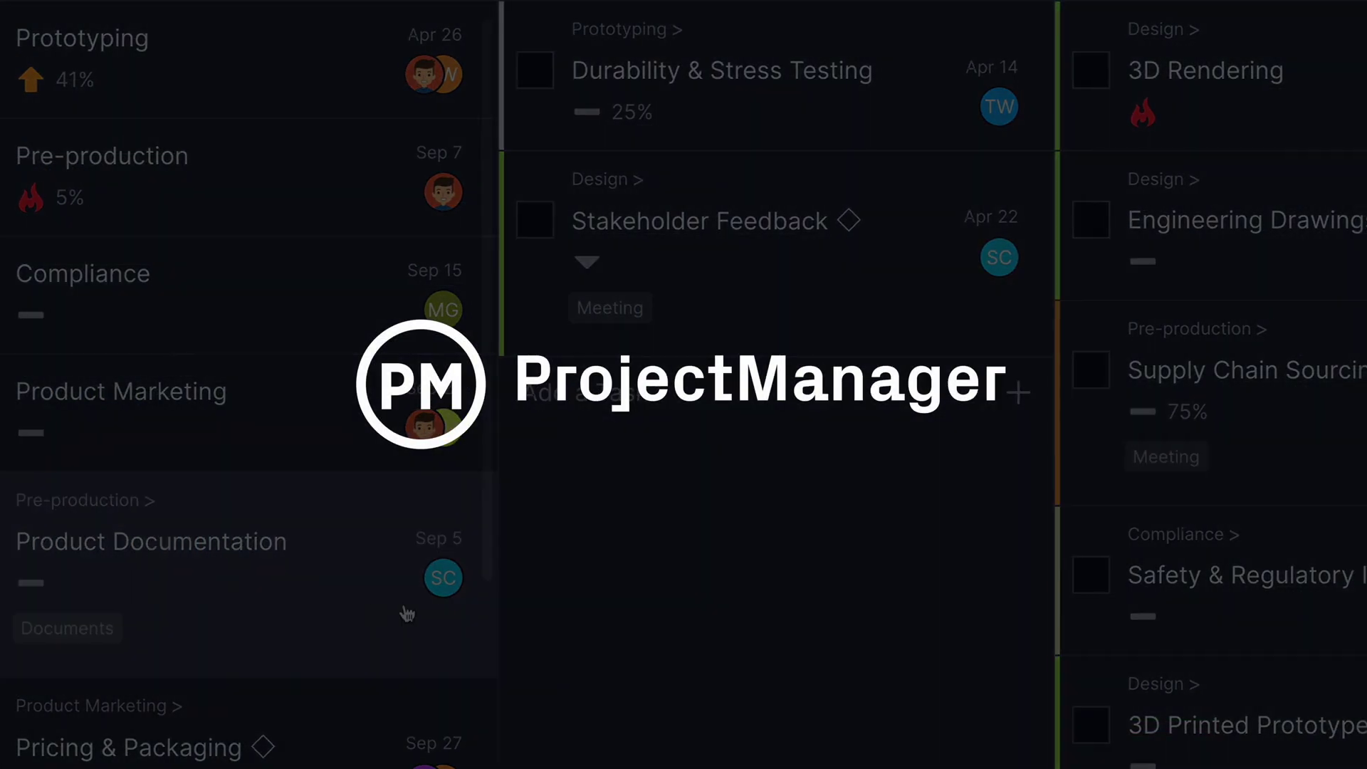
left_click_drag(406, 611, 672, 479)
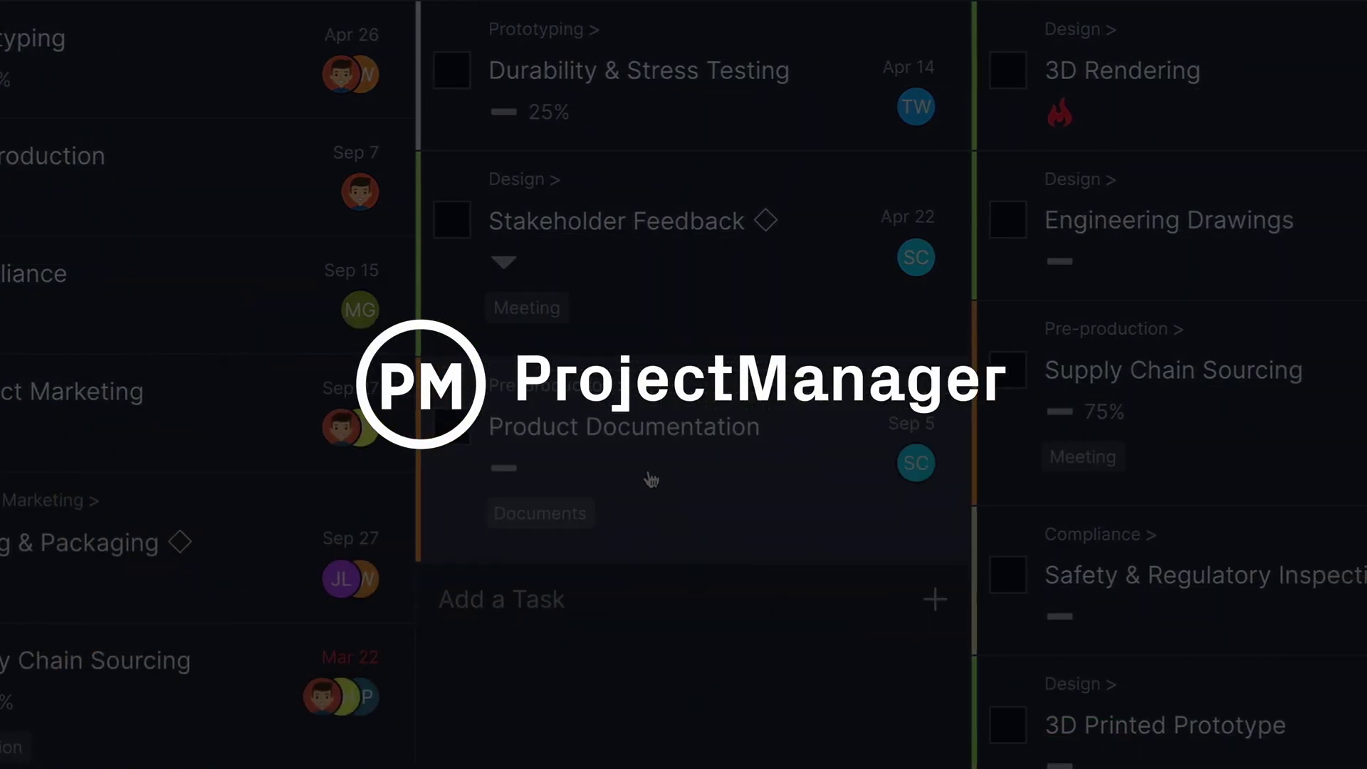